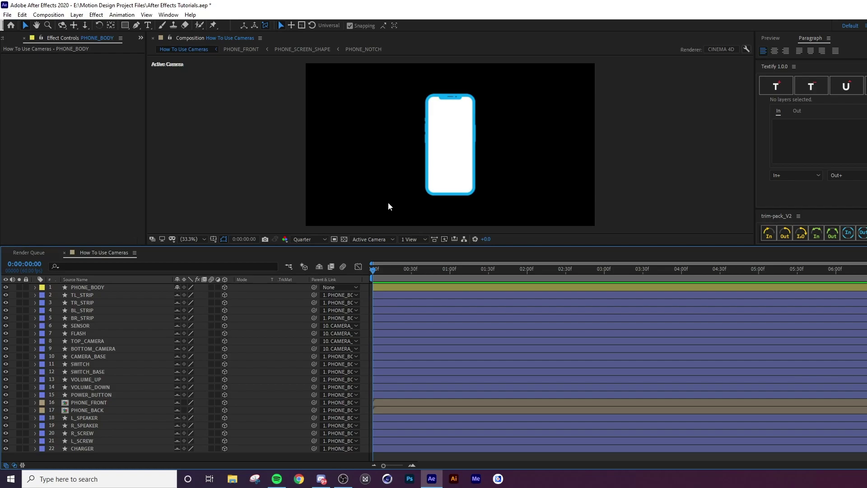
- Enable the Shy master switch so only PHONE_BODY stays listed, then deselect it
left_click(428, 95)
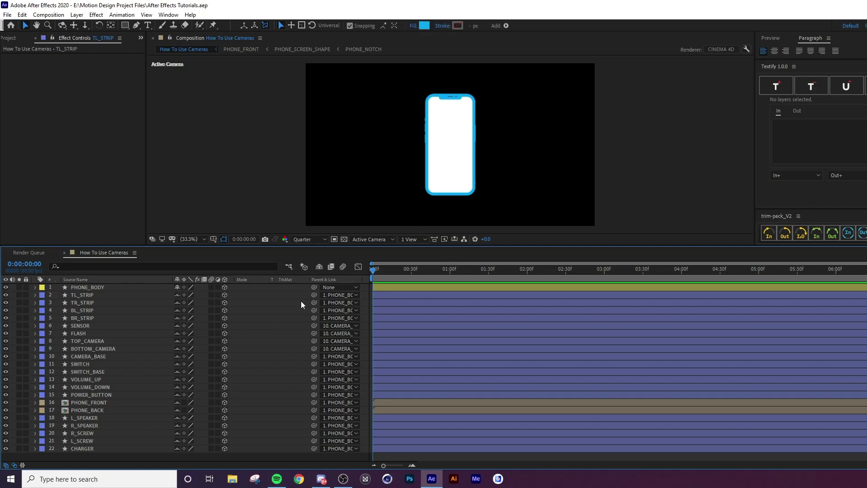
left_click(318, 266)
left_click(106, 286)
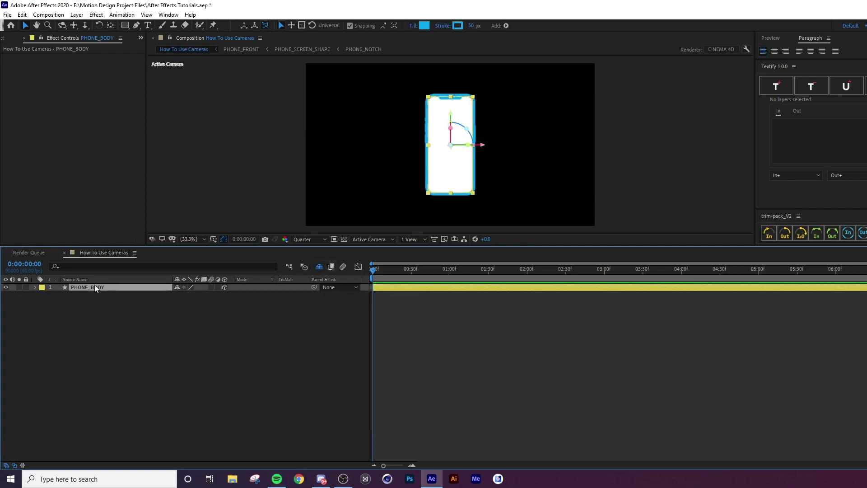
left_click(166, 297)
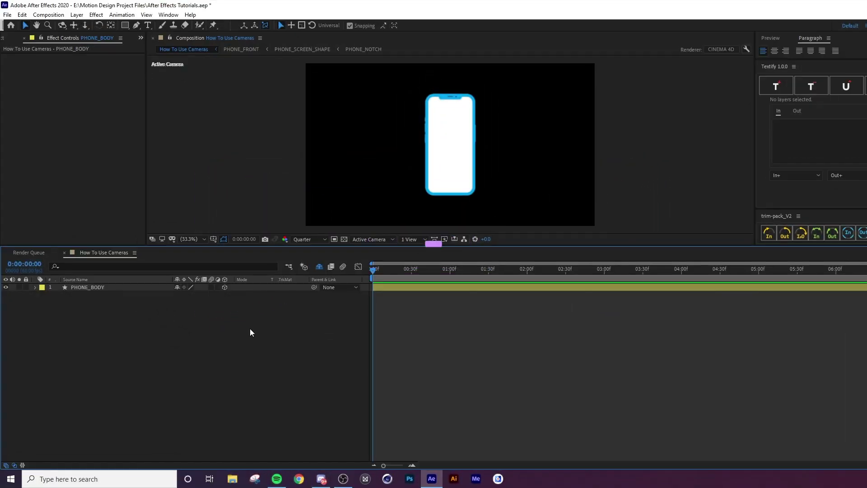
- Add a new camera layer, trying Two-Node before settling on One-Node Camera
right_click(221, 310)
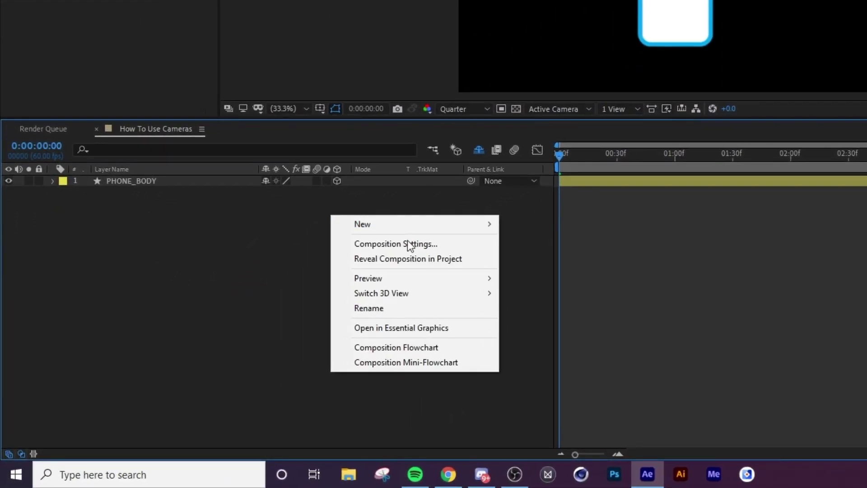
mouse_move(258, 319)
left_click(535, 288)
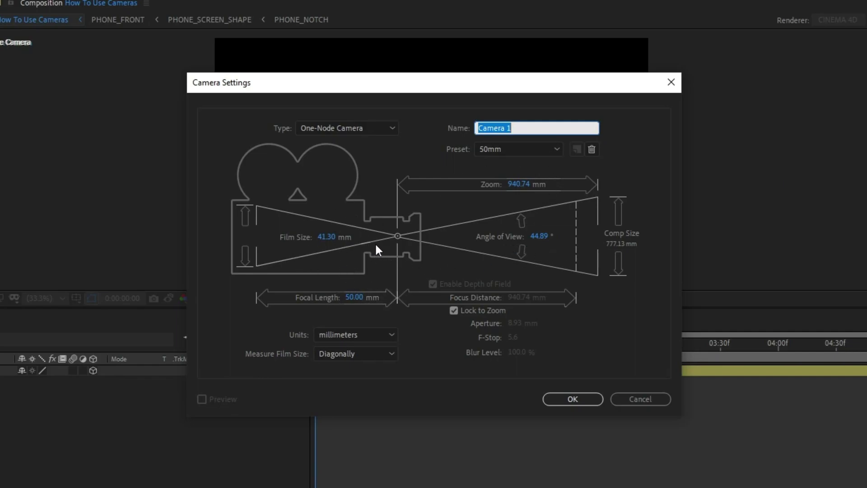
left_click(348, 128)
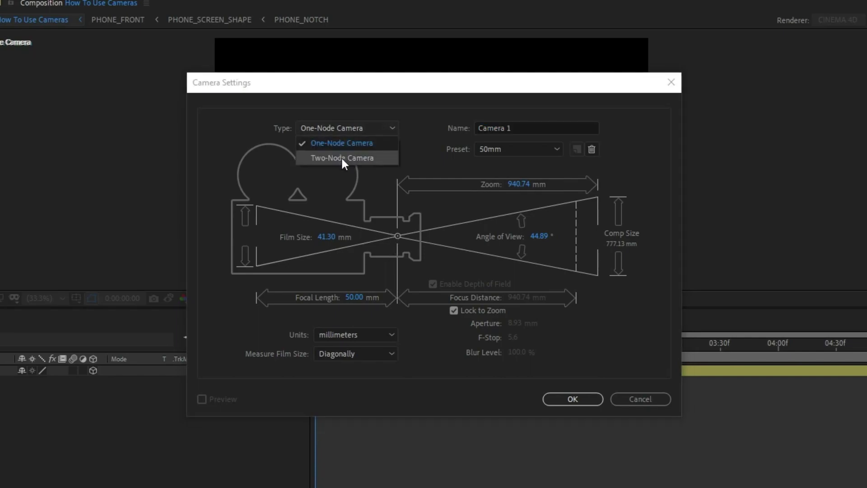
left_click(349, 138)
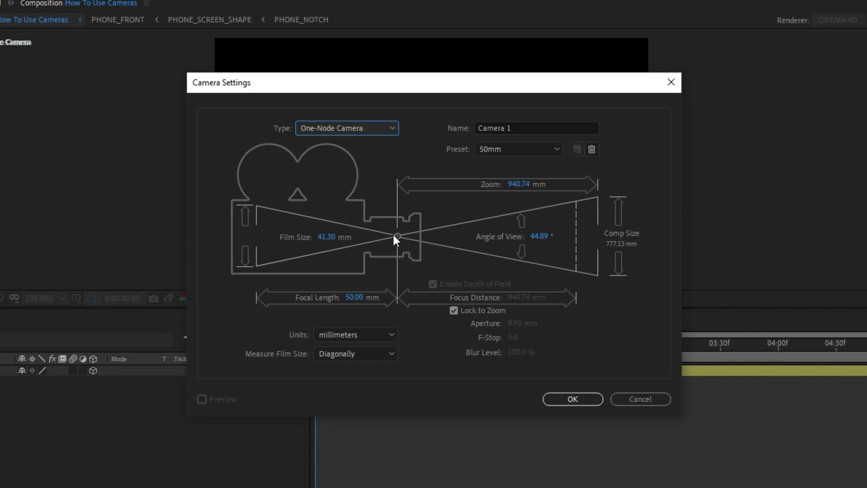
left_click(348, 128)
left_click(349, 156)
left_click(362, 129)
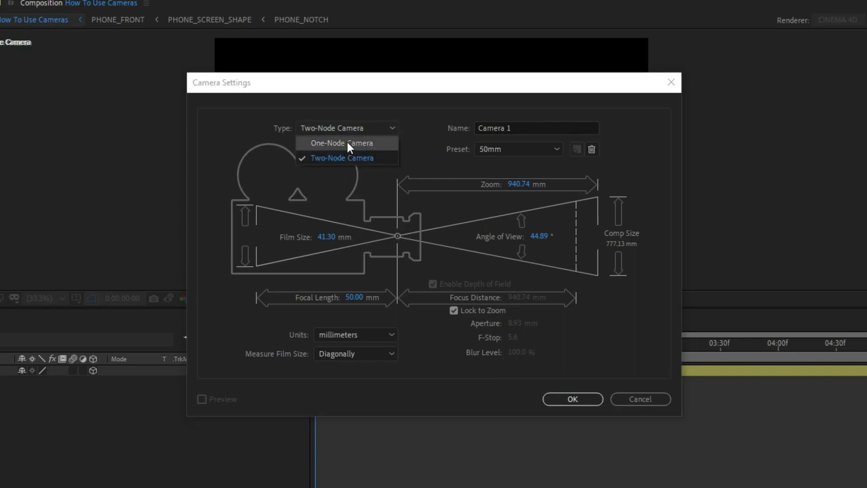
left_click(346, 140)
- Keep the camera name Camera 1 and the 50mm lens preset
left_click_drag(522, 129, 435, 122)
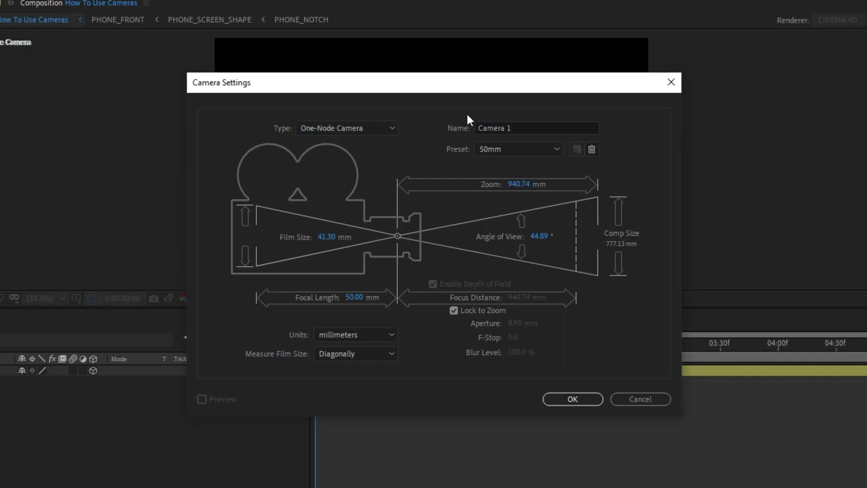
left_click_drag(544, 130, 474, 119)
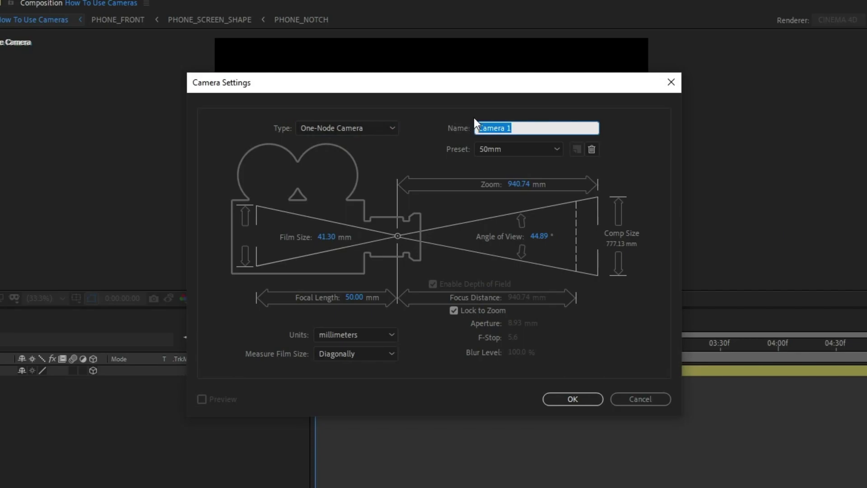
left_click(505, 148)
left_click(508, 256)
left_click(489, 150)
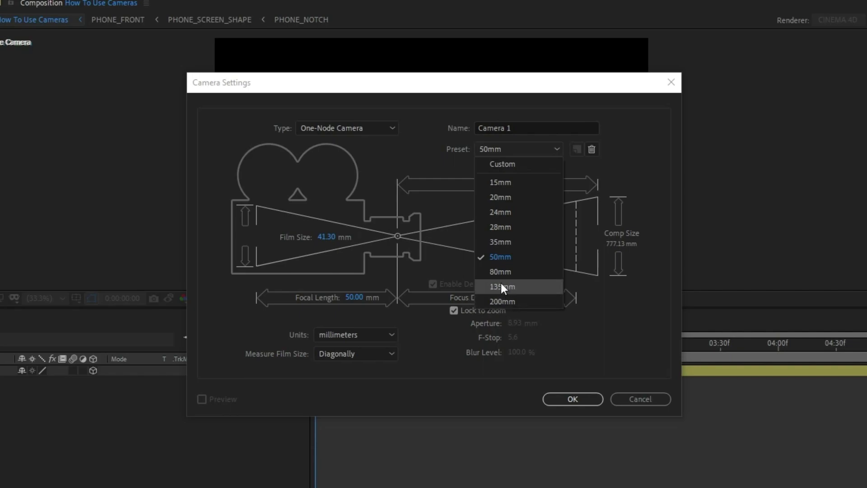
left_click(513, 255)
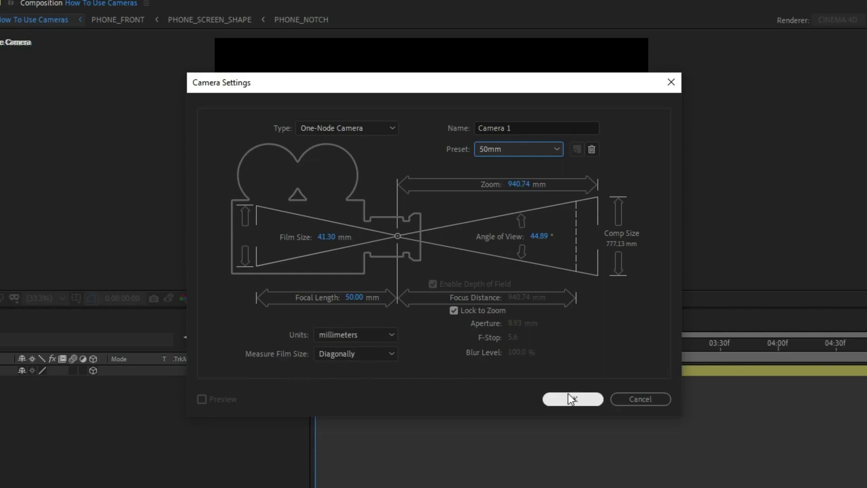
- Create Camera 1 and split the viewer into 2 Views - Horizontal with the custom view active
left_click(572, 399)
left_click(410, 235)
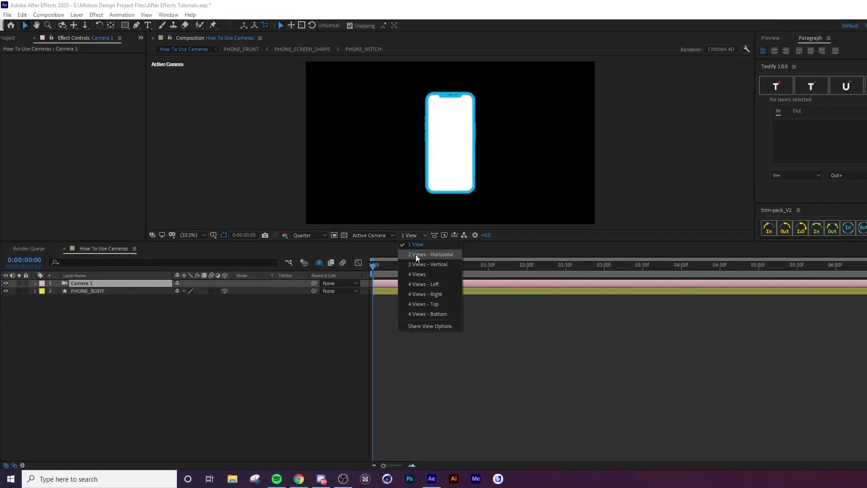
left_click(416, 254)
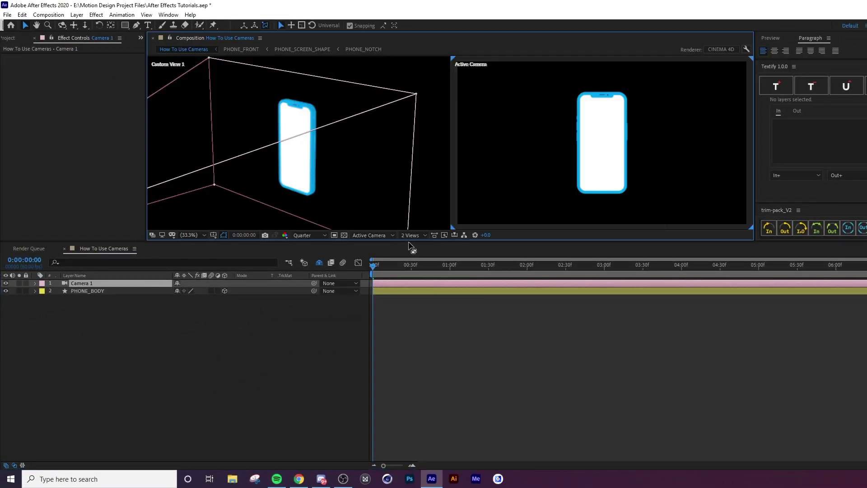
left_click(334, 145)
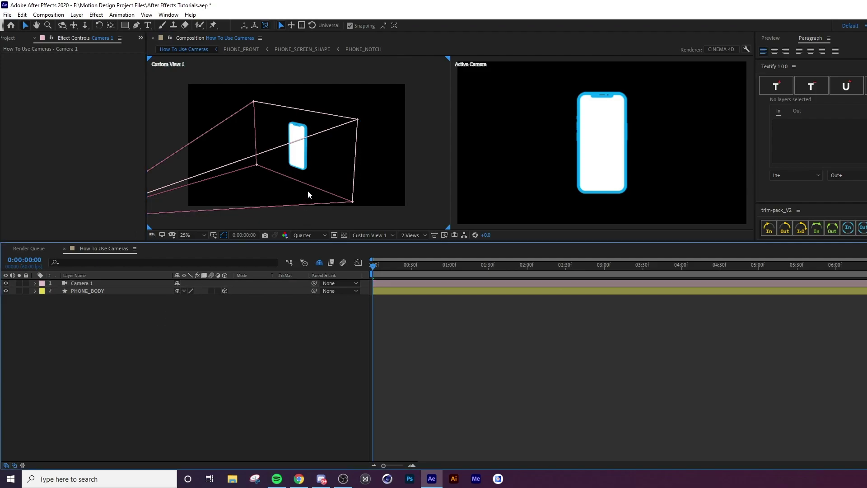
- Reveal Camera 1's rotation and turn its Orientation Y to 327°
left_click(97, 283)
key("r")
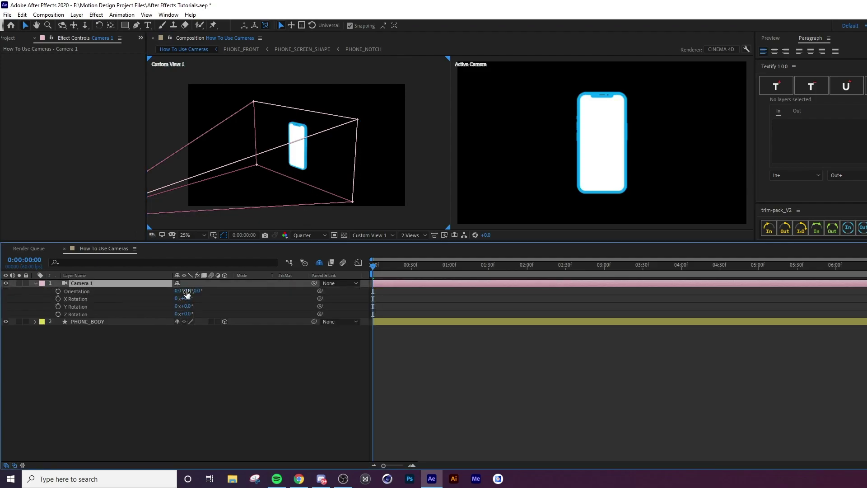
left_click(179, 291)
left_click_drag(179, 291, 170, 291)
- Pan the custom view to the camera and nudge its Y orientation so the phone shows
scroll(261, 151, "down", 1)
scroll(226, 180, "left", 2)
key("h")
scroll(237, 181, "up", 1)
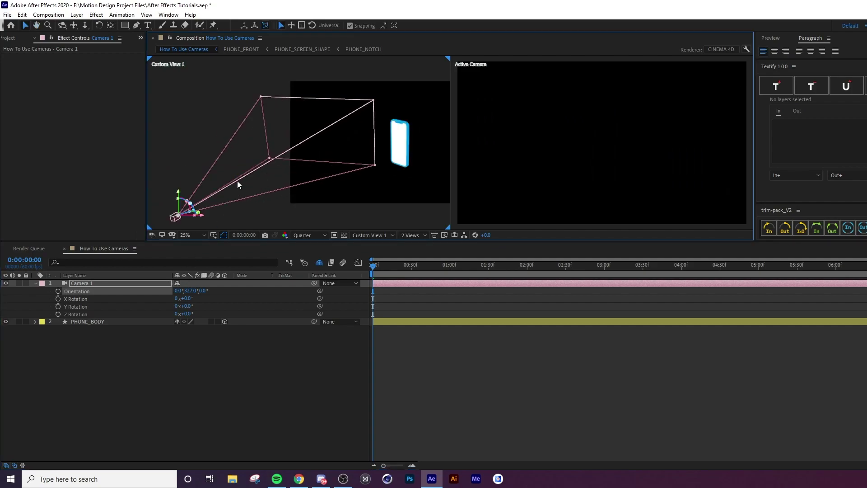
left_click_drag(237, 180, 270, 162)
key("v")
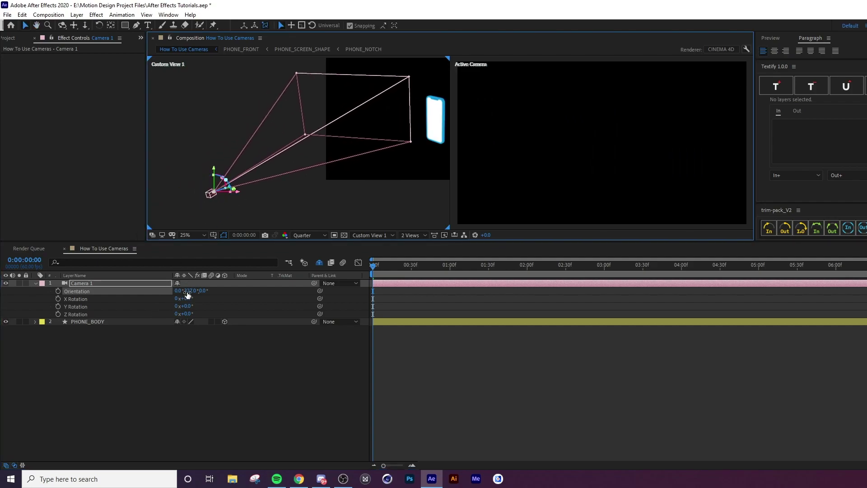
mouse_move(188, 294)
left_mouse_down()
mouse_move(201, 297)
mouse_move(190, 297)
left_mouse_up()
- Change Camera 1's type to Two-Node Camera in its settings
double_click(112, 282)
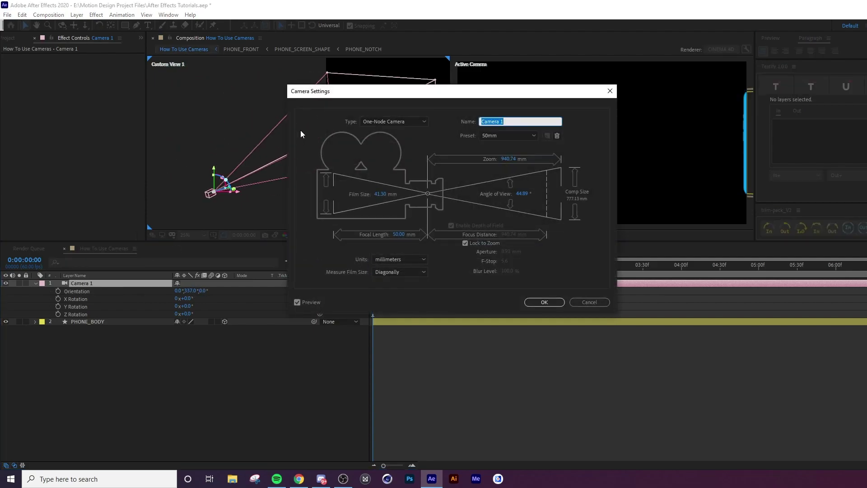
left_click(375, 121)
left_click(387, 137)
left_click(529, 302)
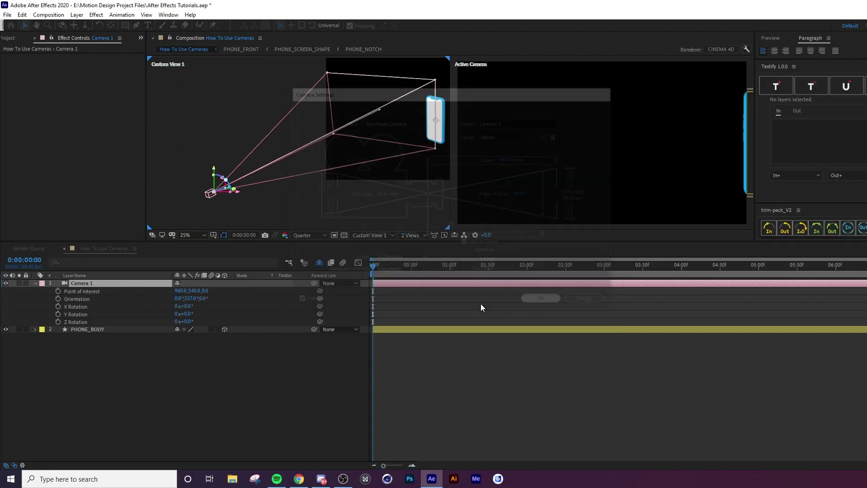
- Raise Camera 1's Point of Interest, framing phone and camera in the custom view
left_click(113, 291)
left_click_drag(193, 290, 364, 140)
key("c")
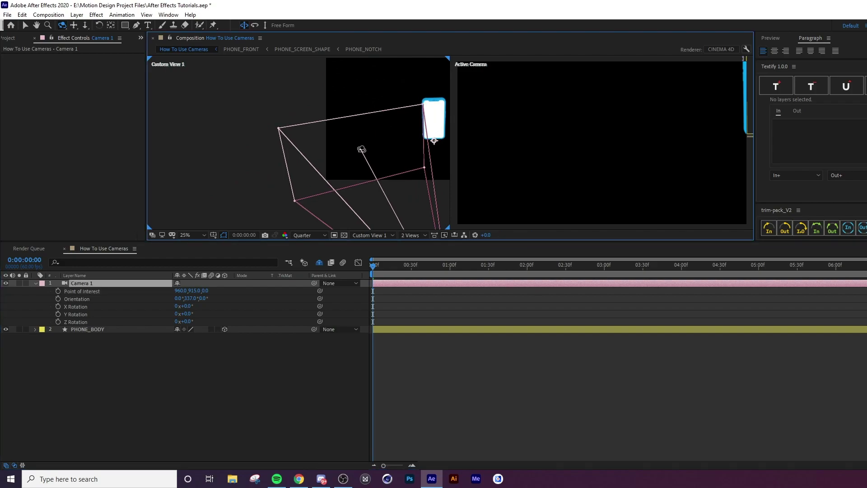
key("h")
left_click_drag(399, 170, 314, 127)
key("v")
mouse_move(191, 291)
left_mouse_down()
mouse_move(156, 263)
mouse_move(186, 281)
mouse_move(359, 301)
mouse_move(293, 307)
mouse_move(624, 313)
mouse_move(232, 313)
mouse_move(190, 298)
left_mouse_up()
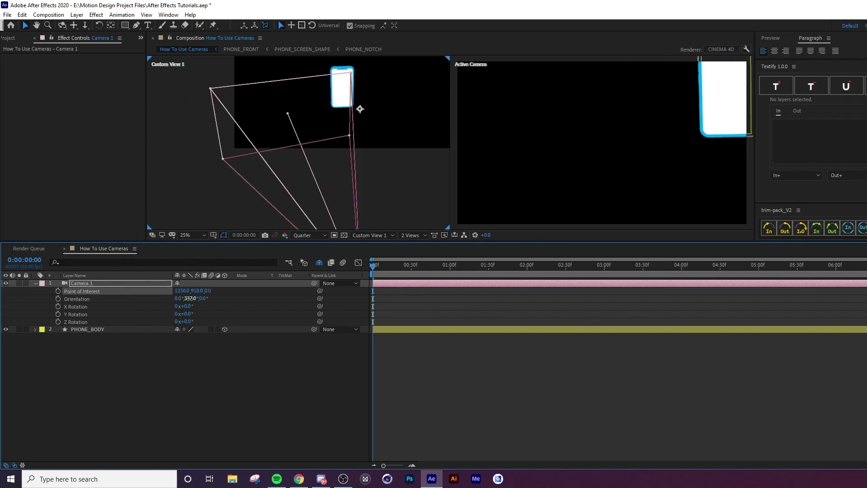
left_click(190, 298)
left_click(218, 310)
- Scrub Camera 1's Position Y so it sits at 960, -735, -2666.7
left_click(93, 289)
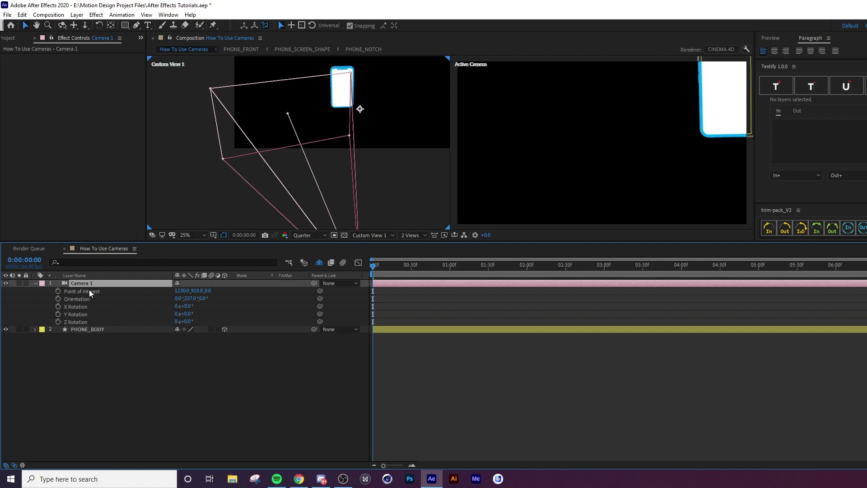
key("p")
left_click_drag(189, 294, 191, 204)
- Switch Camera 1 back to a One-Node Camera
double_click(136, 280)
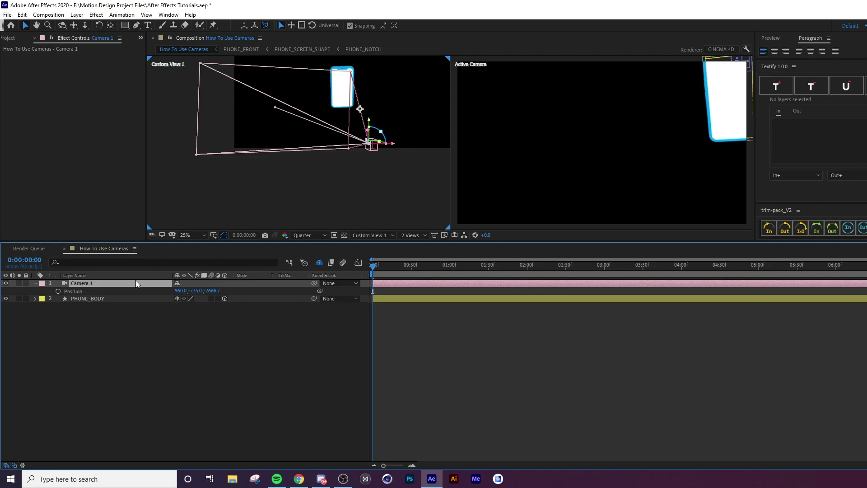
left_click(388, 122)
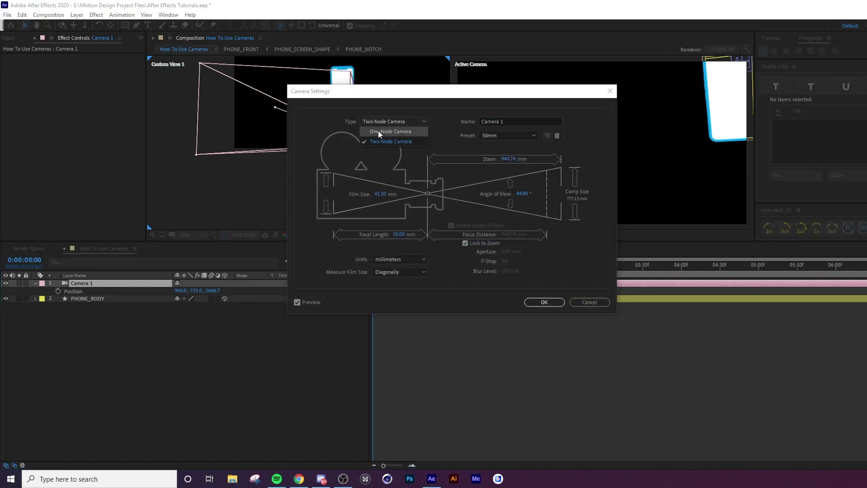
left_click(378, 131)
left_click(556, 303)
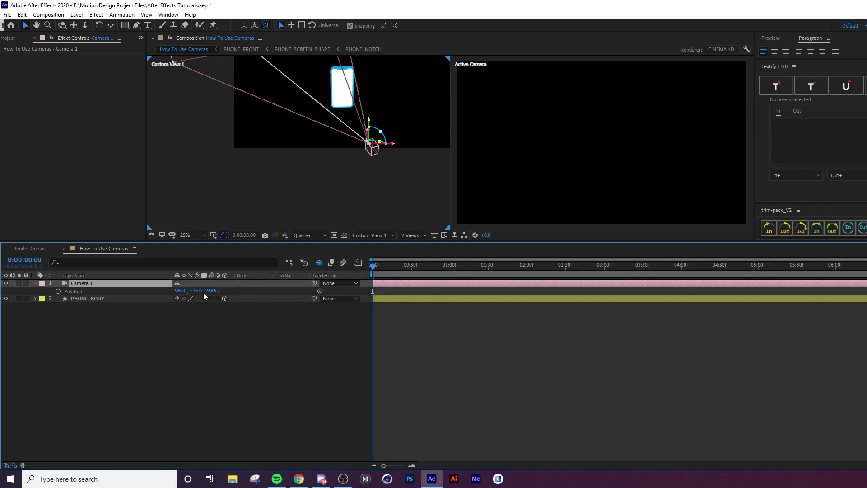
- Set Camera 1's Position to 960, 540, -3000 and save the project
left_click(193, 291)
type("540")
key("Tab")
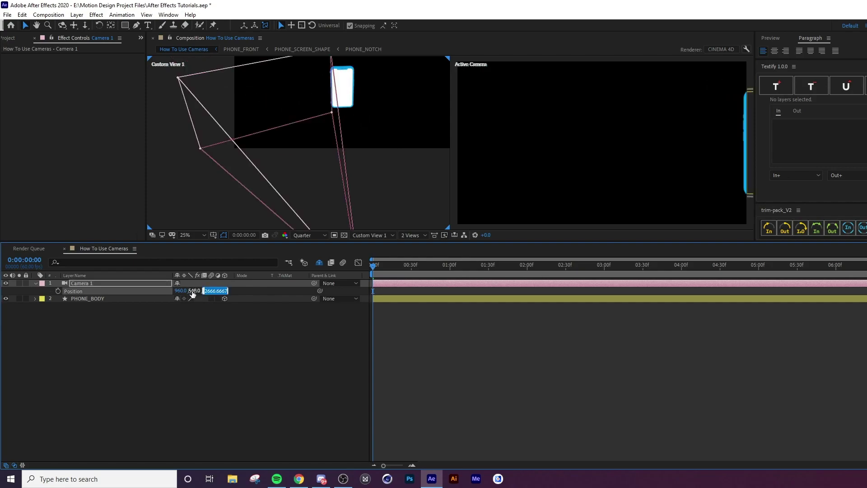
type("-40")
key("Return")
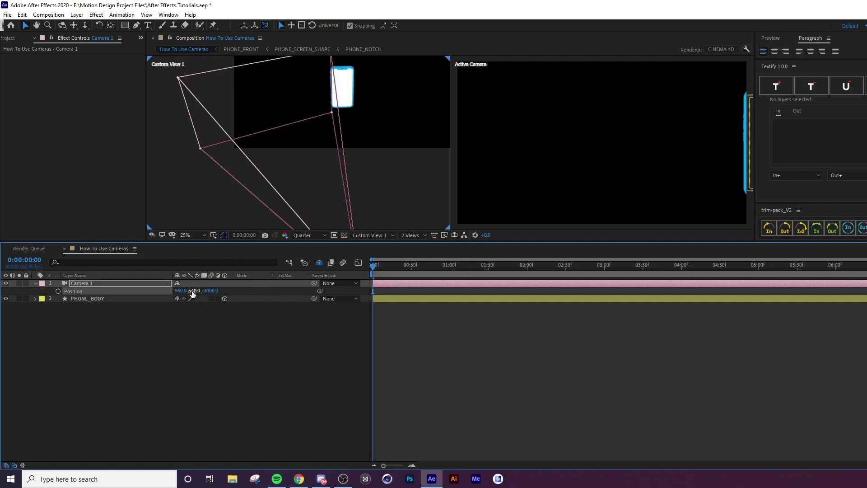
key("ctrl+s")
- Set Camera 1's Orientation Y to 0°
key("r")
left_click(185, 290)
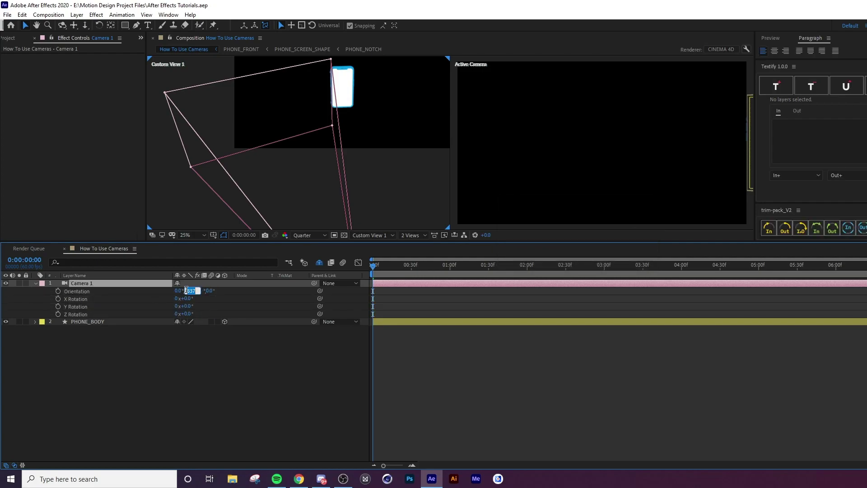
type("0")
key("Return")
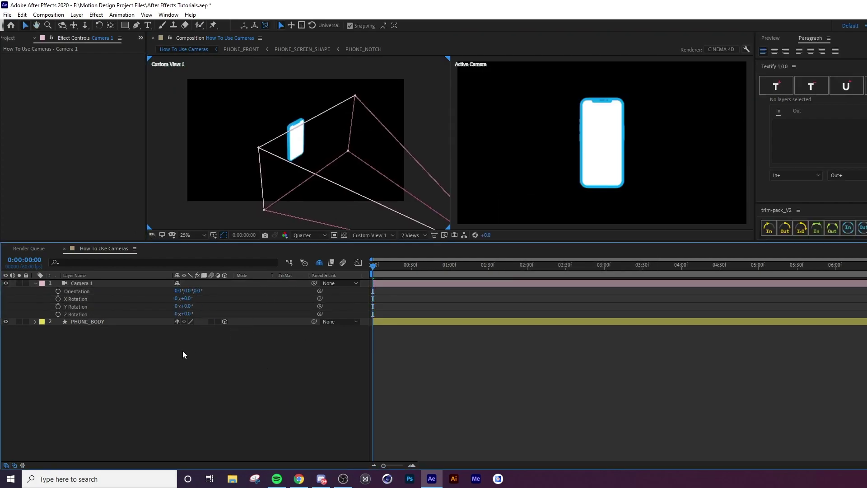
- Add a 3D null object and make it Camera 1's parent
right_click(182, 351)
left_click(348, 410)
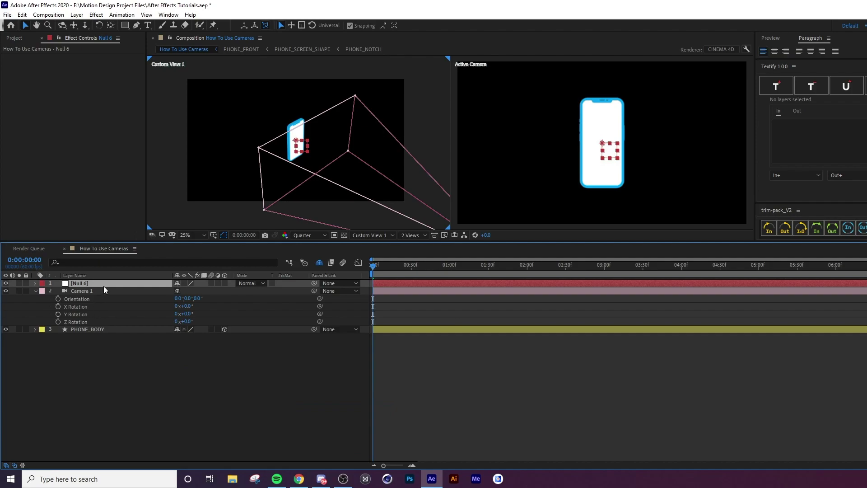
left_click(225, 283)
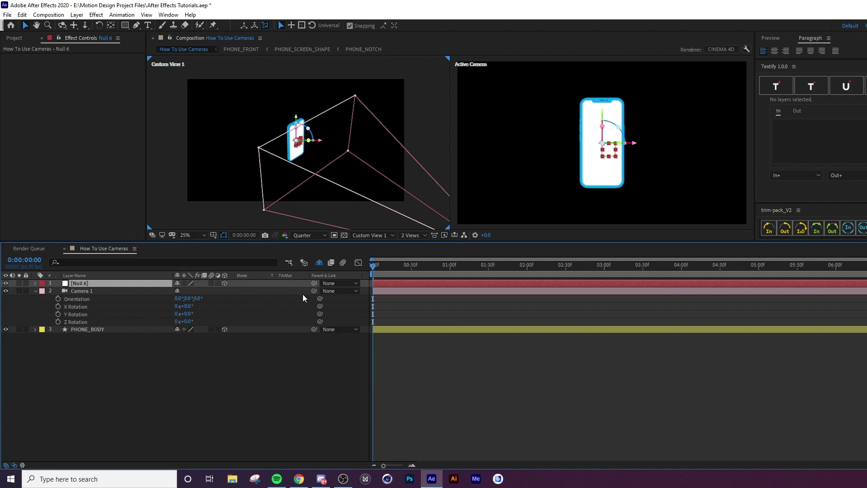
left_click(102, 289)
left_click_drag(314, 291, 103, 282)
- Rename the null 'Camera Ctrl' and test-rotate its Orientation Y to swing the camera
key("Return")
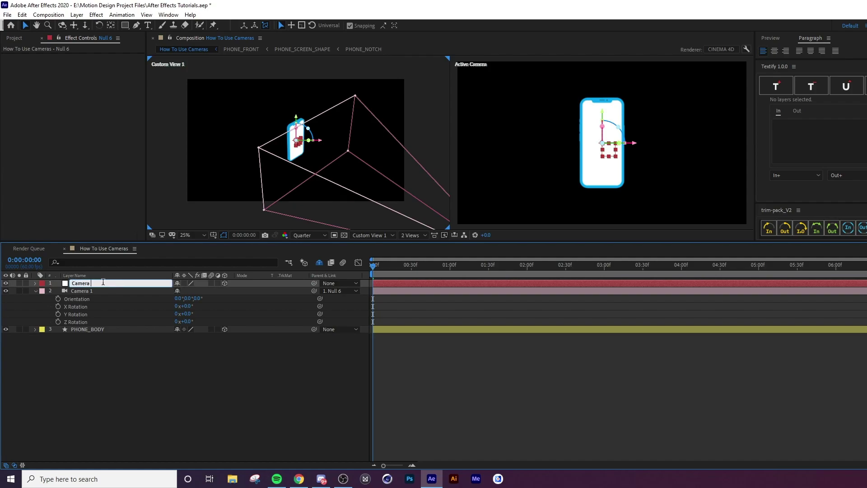
type("Camera Ctrl")
key("Return")
key("r")
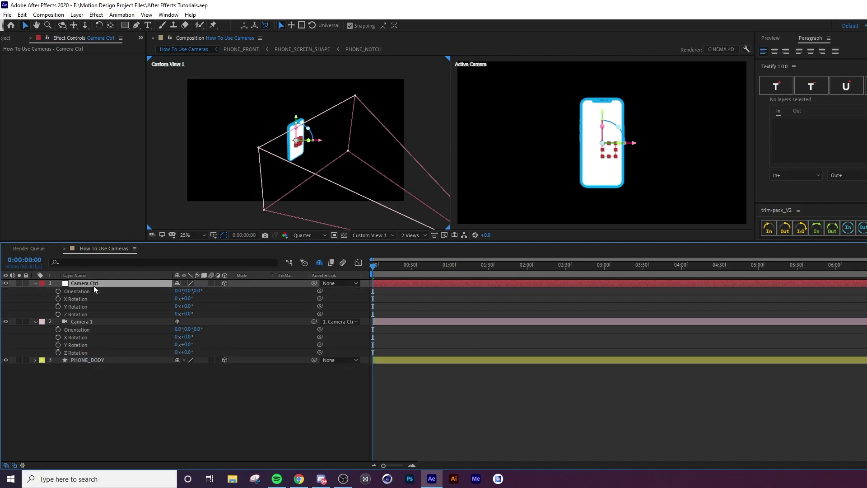
left_click_drag(188, 291, 143, 285)
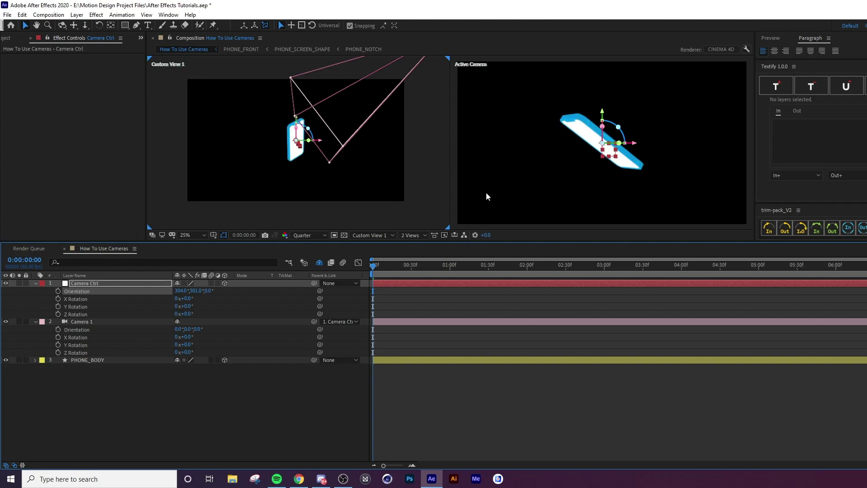
- Undo Camera Ctrl's trial rotations back to 0°, 0°, 0°, save, and deselect all layers
key("ctrl+z")
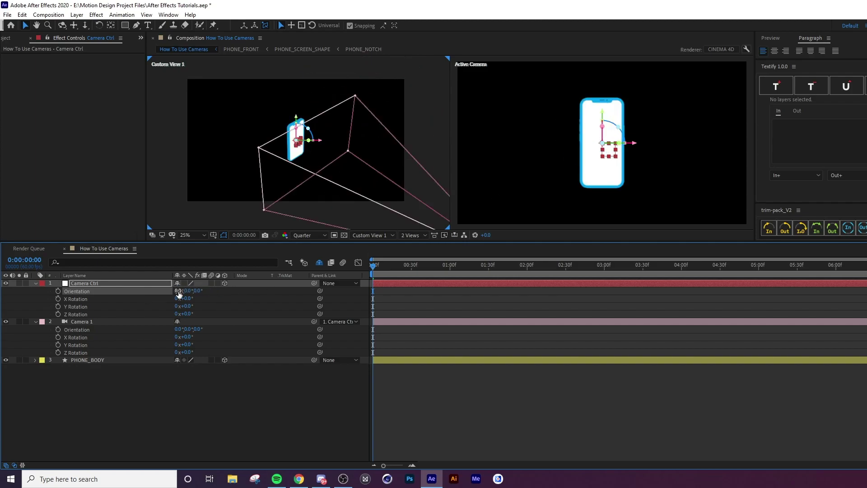
key("ctrl+s")
left_click(110, 284)
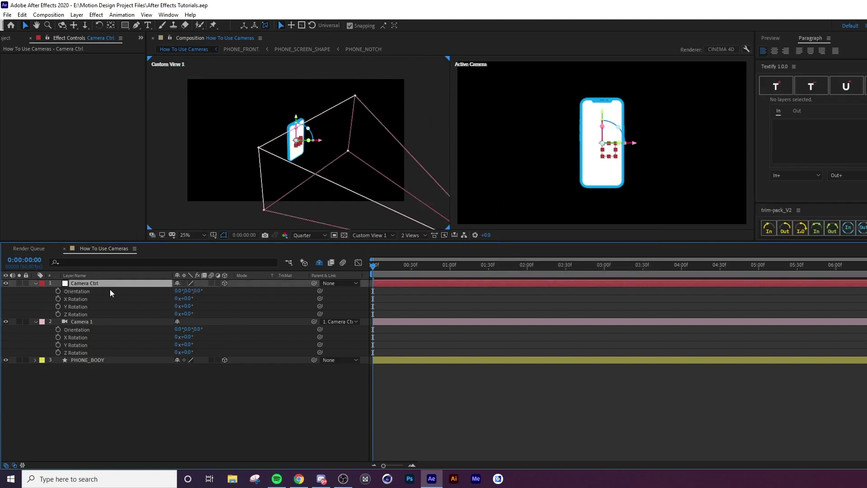
left_click(229, 301)
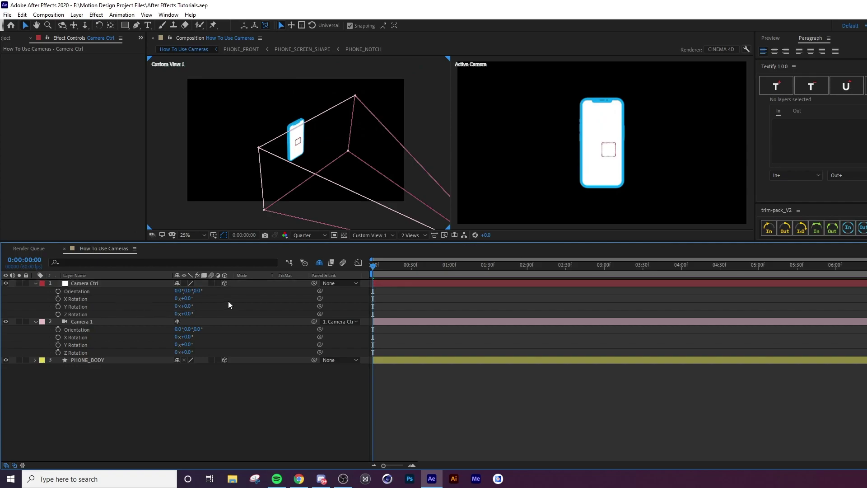
- Add another null object named Camera Zero
right_click(258, 386)
mouse_move(289, 287)
left_click(398, 339)
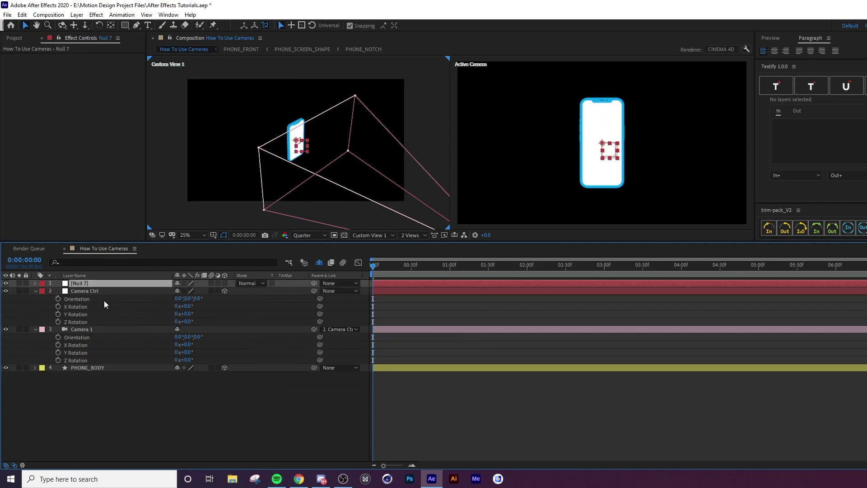
key("Return")
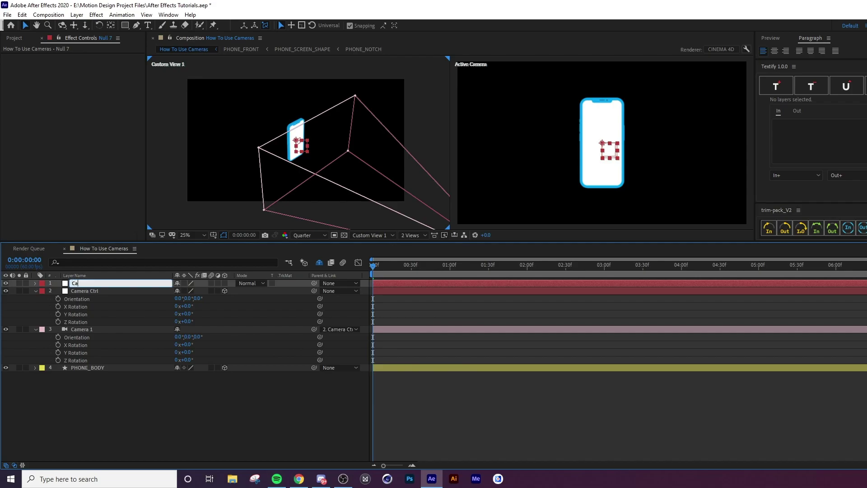
type("Caem")
type("ra Zero")
key("Return")
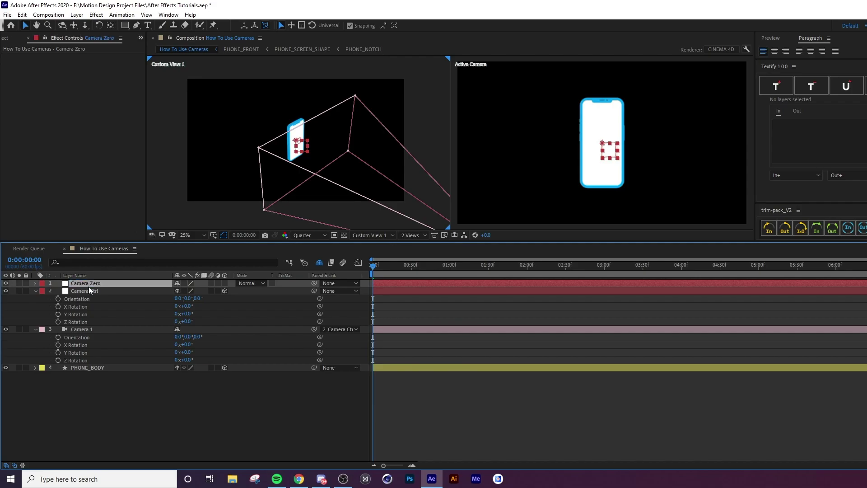
- Parent Camera Ctrl to Camera Zero
left_click(79, 291)
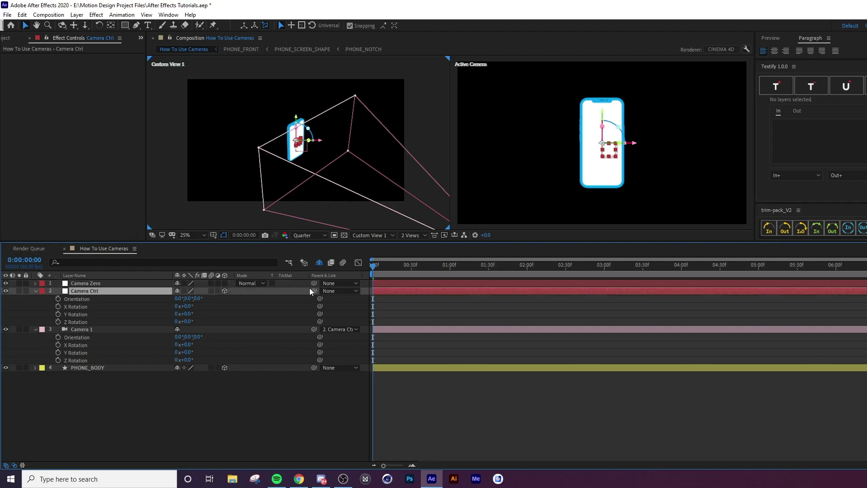
left_click(190, 285)
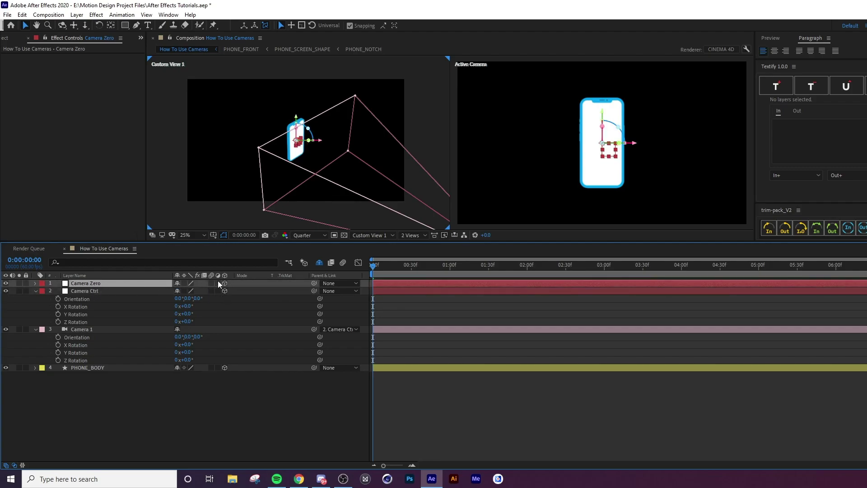
left_click(100, 292)
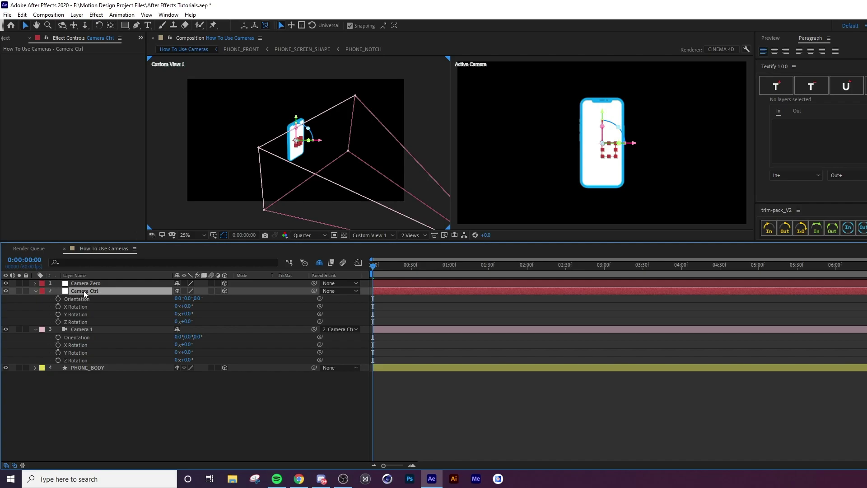
left_click_drag(314, 291, 108, 284)
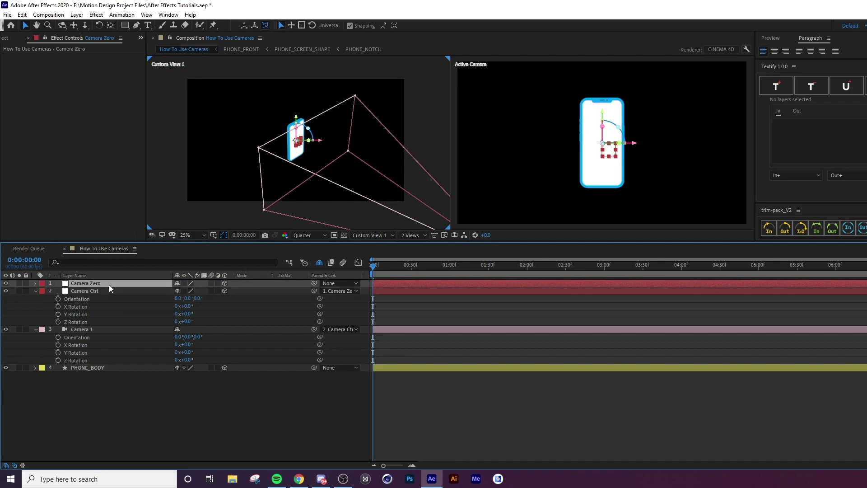
- Rotate Camera Zero to 320° on Y and tilt Camera Ctrl to about 296° on X
key("r")
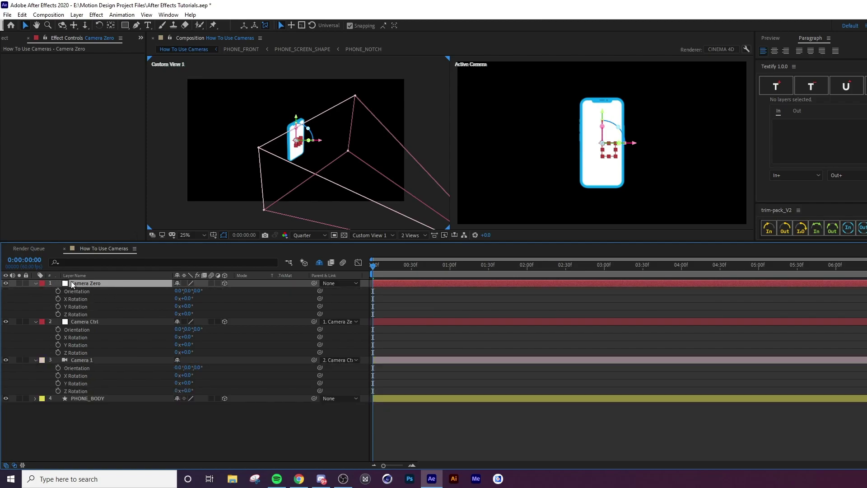
left_click_drag(189, 297, 172, 289)
left_click(77, 322)
left_click_drag(177, 329, 147, 322)
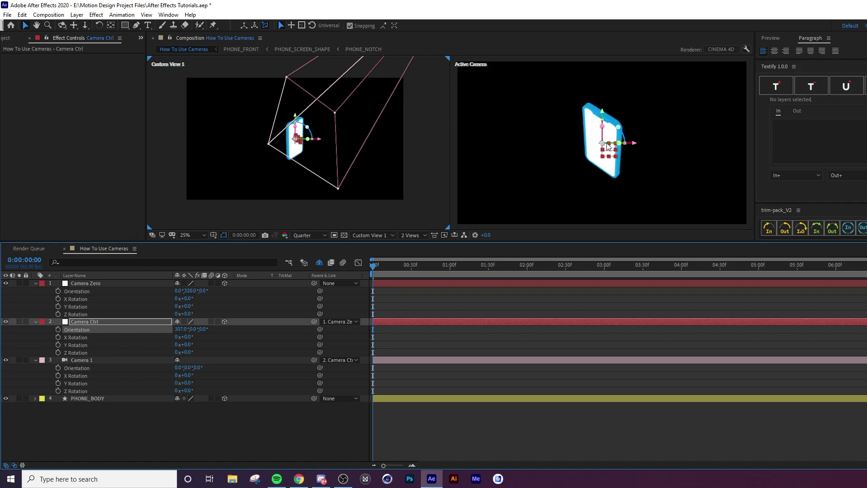
- Orbit the custom view, settle Camera Ctrl at 311° X, and begin renaming it
left_click(309, 207)
key("c")
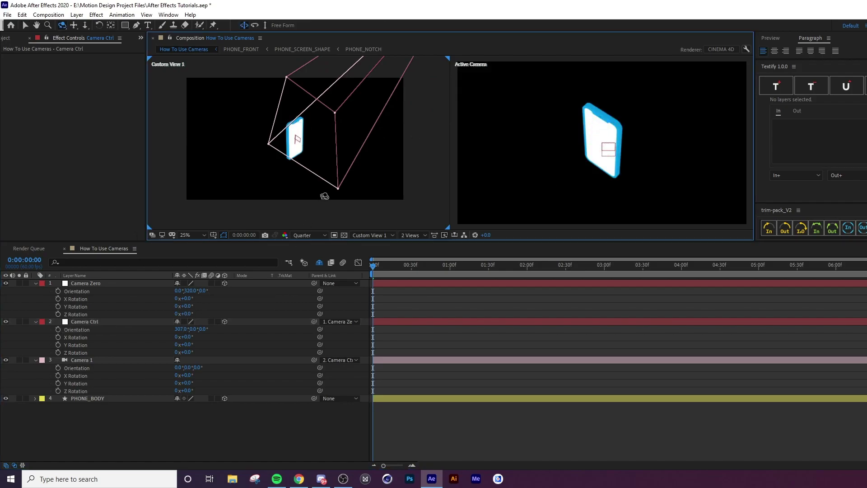
left_click_drag(324, 194, 281, 189)
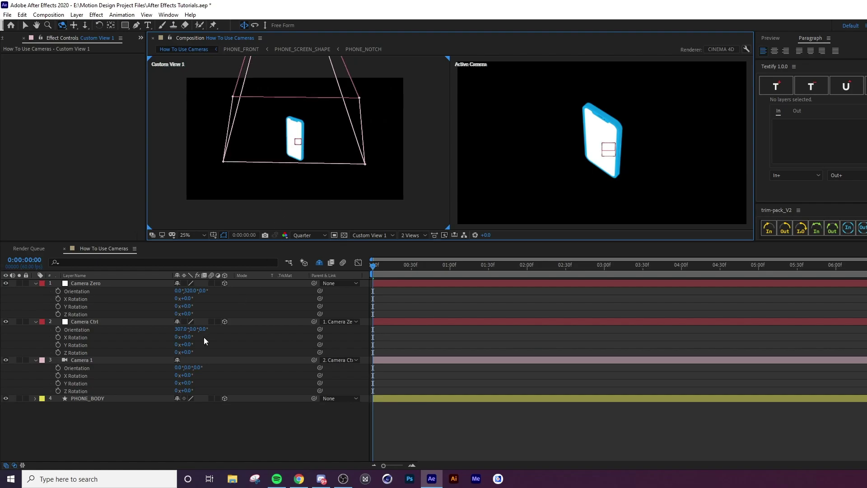
left_click_drag(181, 329, 106, 323)
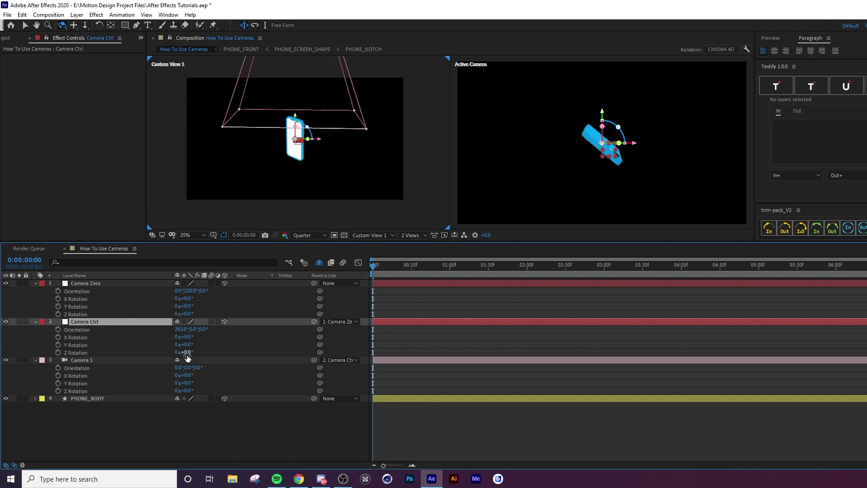
left_click_drag(184, 329, 146, 324)
key("Return")
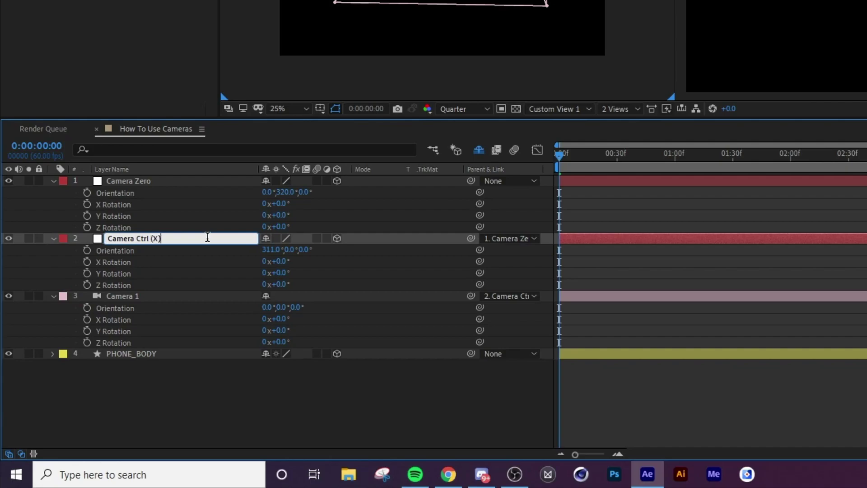
- Name the nulls 'Camera Ctrl (X)' and 'Camera Zero (Y)'
key("Return")
left_click(169, 184)
key("Return")
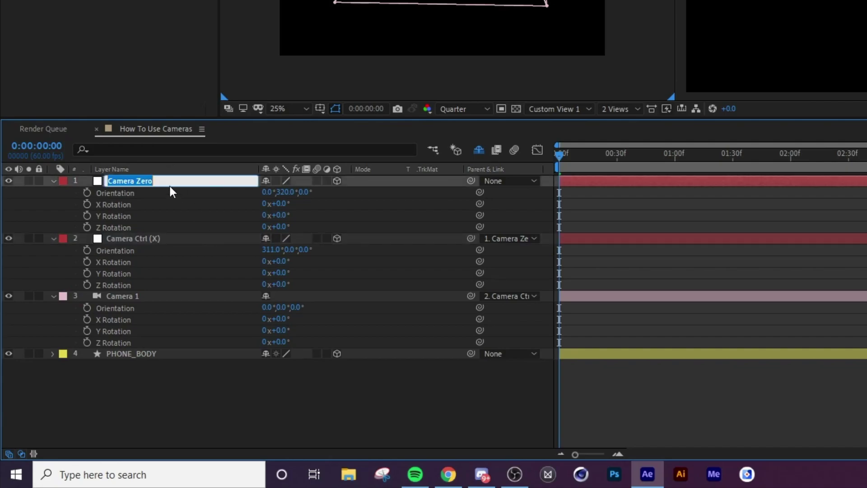
left_click(170, 186)
type("(Y")
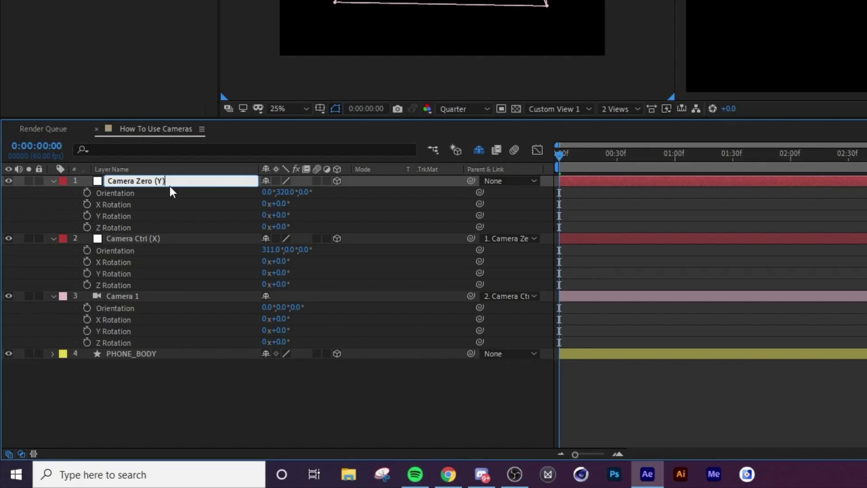
type(")")
key("Return")
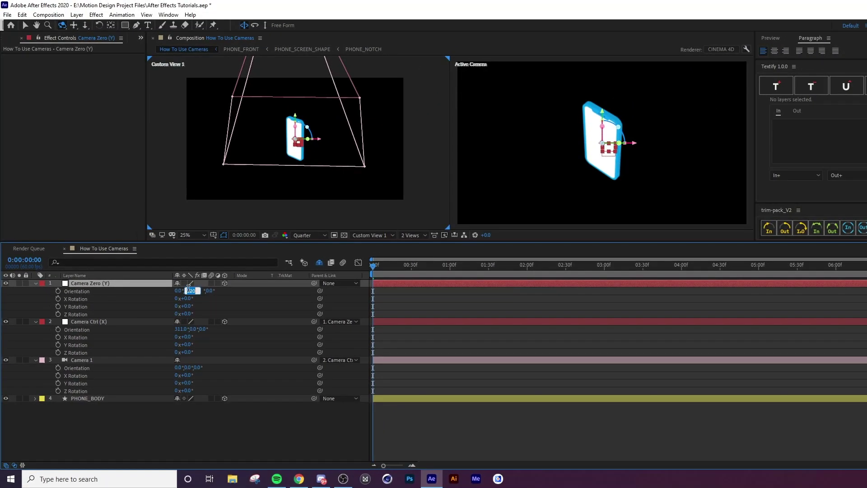
- Type 0 into Camera Zero's Orientation Y and Camera Ctrl's Orientation X
left_click(284, 192)
type("0")
key("Return")
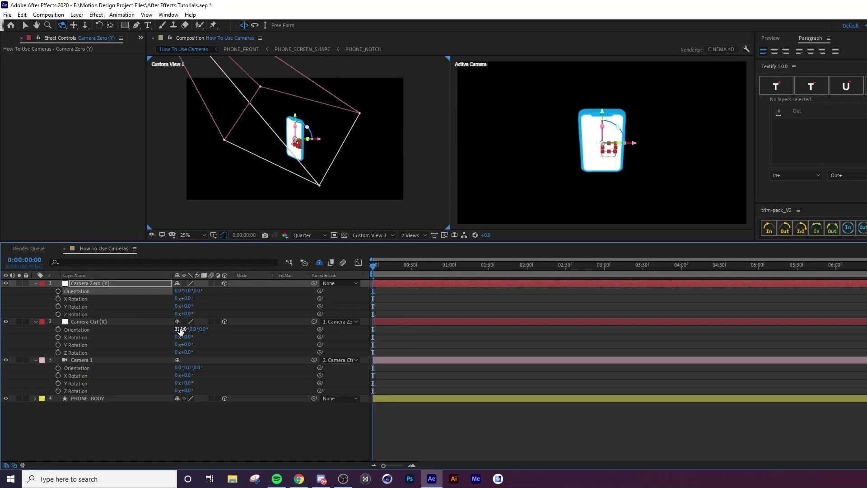
type("0")
key("Return")
- Test-scrub the Y and X rotations around the phone, then reset Camera Ctrl's X Rotation to 0
left_click(82, 306)
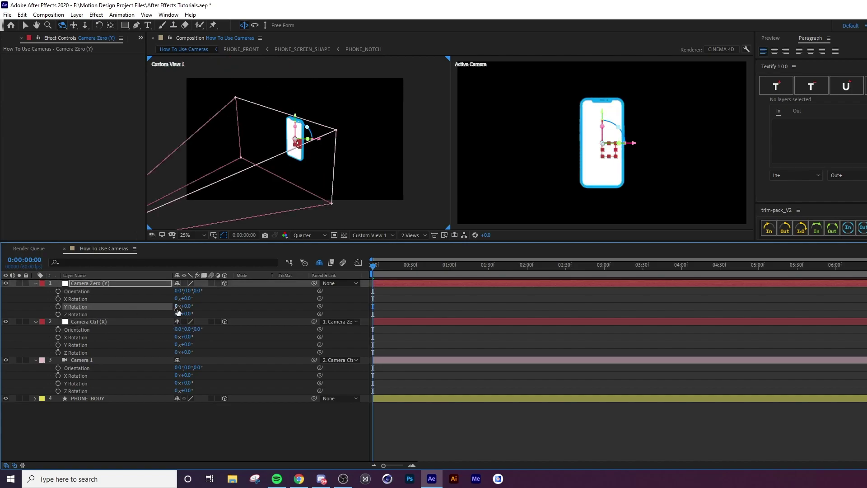
left_click_drag(177, 306, 122, 321)
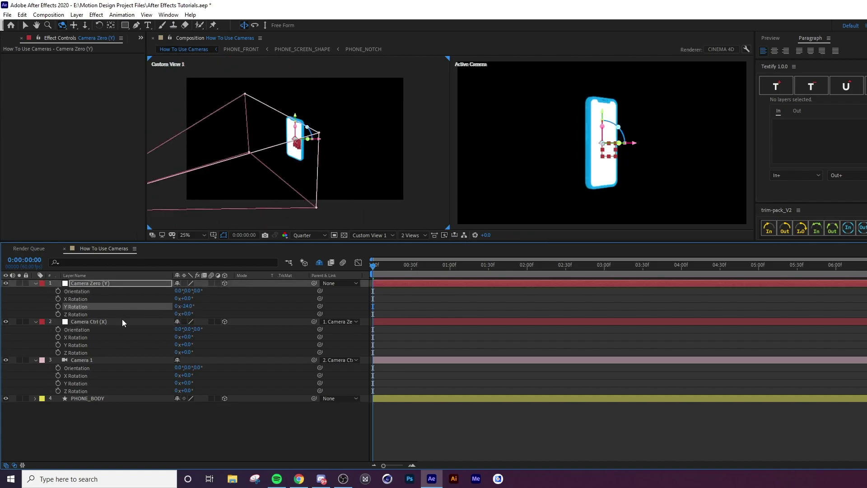
left_click(84, 321)
mouse_move(185, 337)
left_mouse_down()
mouse_move(194, 337)
mouse_move(174, 338)
mouse_move(190, 341)
left_mouse_up()
left_click(189, 337)
key("Return")
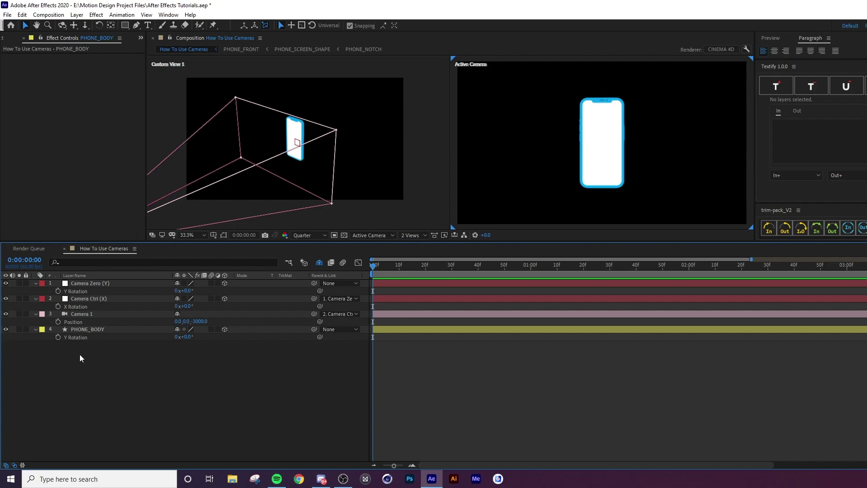
- Save the project and clear the layer selection in the timeline
left_click(96, 329)
left_click(120, 361)
key("ctrl+s")
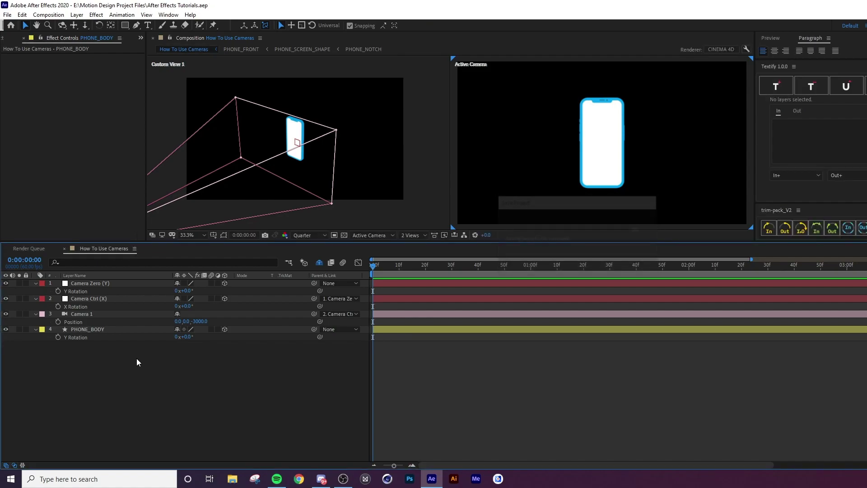
left_click_drag(88, 376, 90, 278)
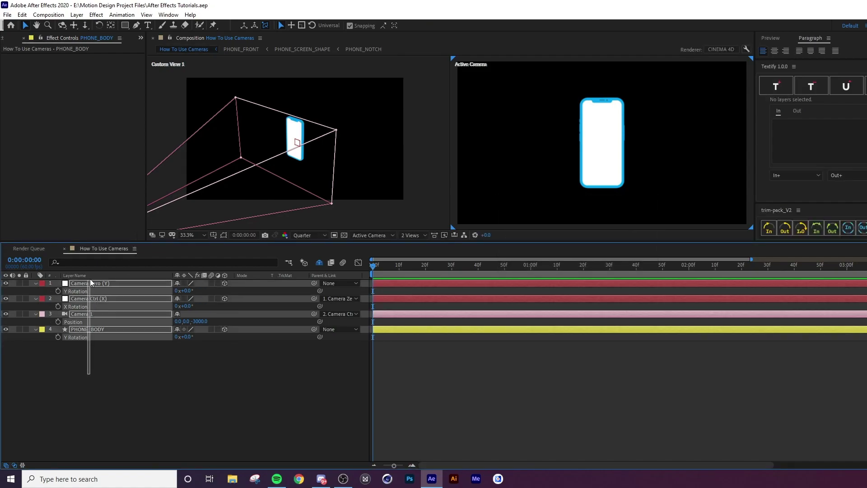
left_click(142, 337)
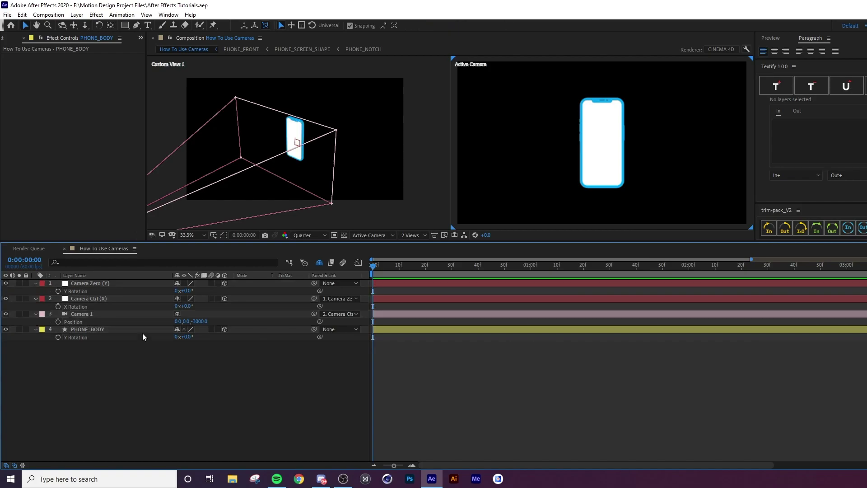
- Keyframe Camera Zero's Y Rotation 0° at 0:00, 10° at 1:00, 0° at 2:00, and preview it
left_click(59, 291)
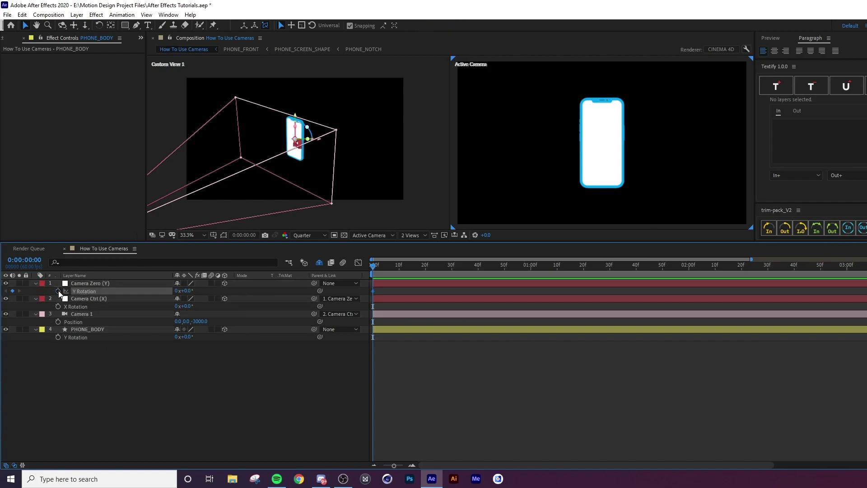
left_click_drag(515, 269, 531, 272)
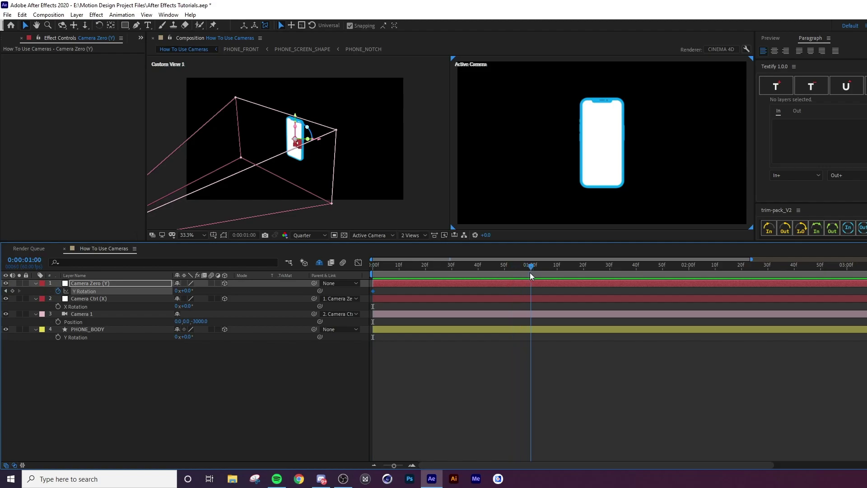
type("10")
key("Return")
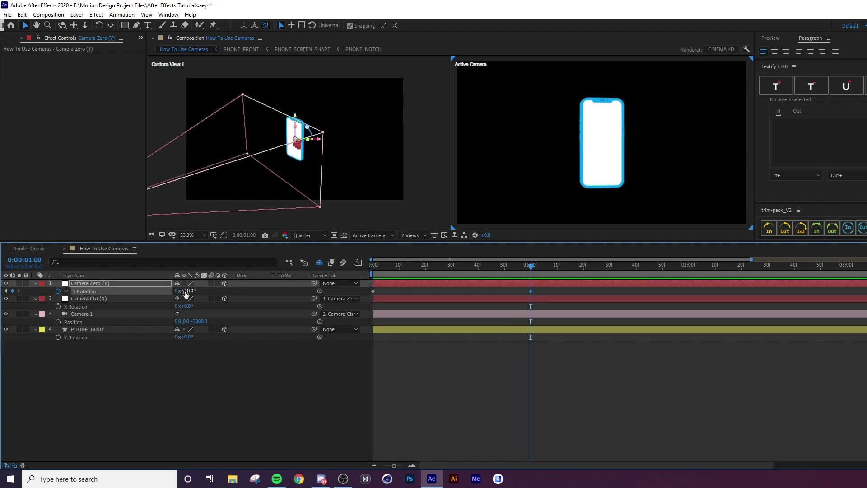
left_click(670, 270)
left_click_drag(681, 275, 689, 275)
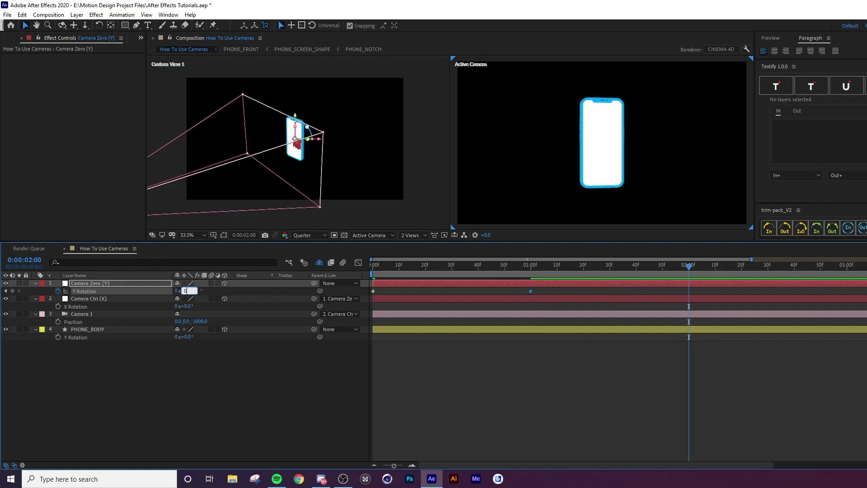
type("0")
key("Return")
left_click_drag(457, 270, 363, 275)
key("space")
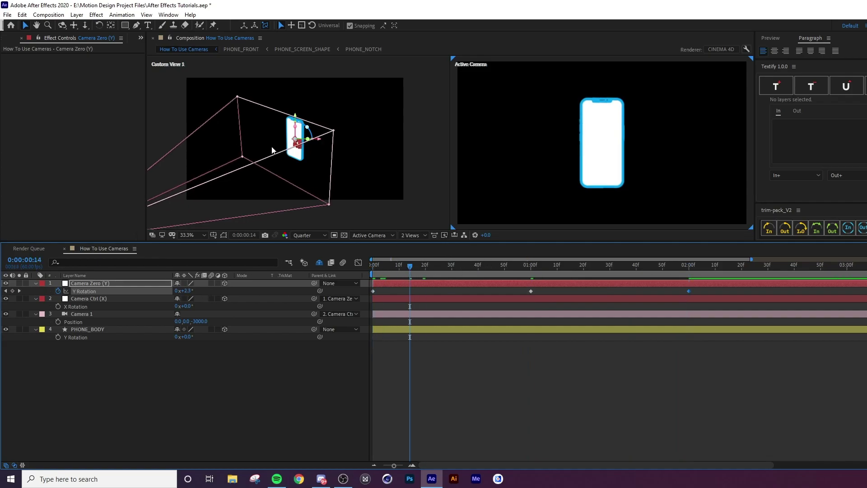
left_click_drag(501, 280, 308, 273)
- Keyframe Camera Ctrl's X Rotation 0°, 30° at 1:00, 0° at 2:00, then return to start
left_click(91, 299)
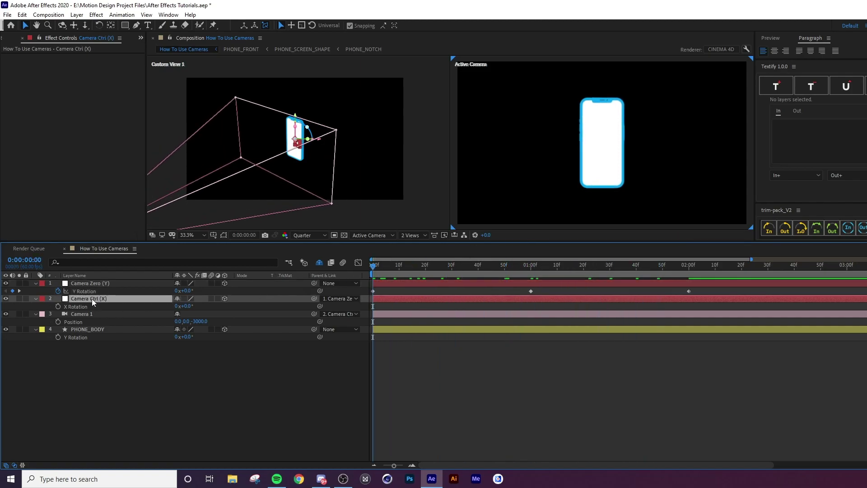
left_click(57, 307)
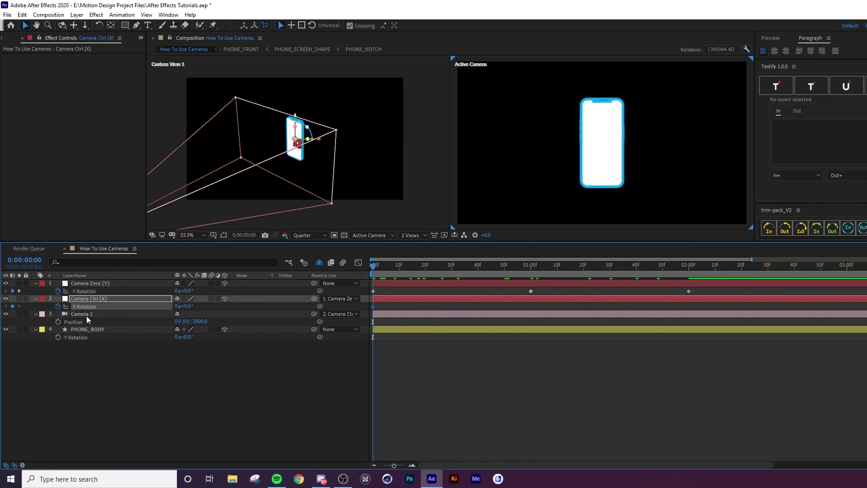
left_click(531, 271)
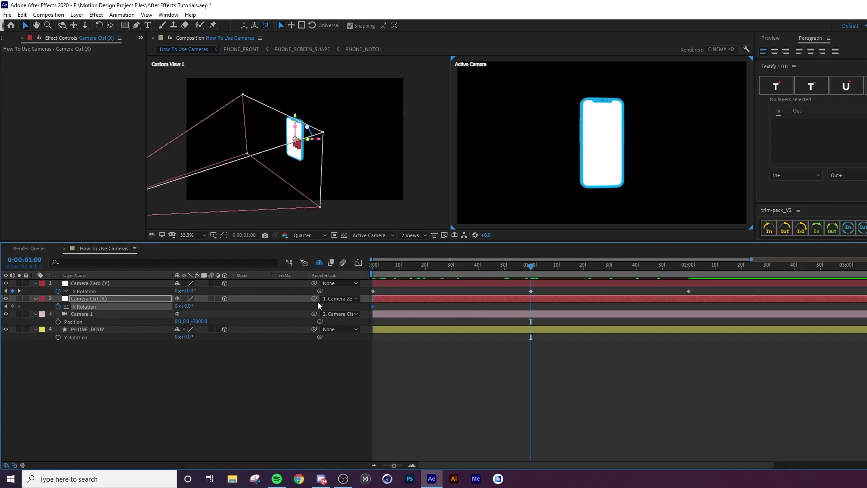
type("30")
key("Return")
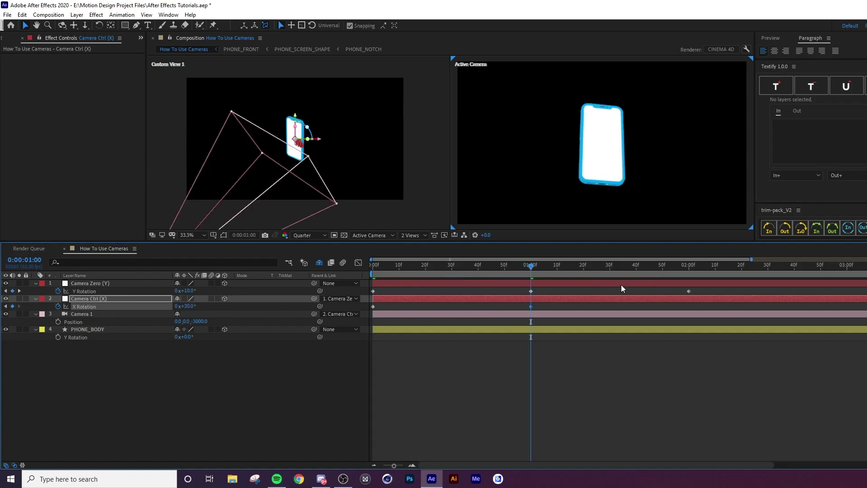
left_click_drag(649, 270, 672, 277)
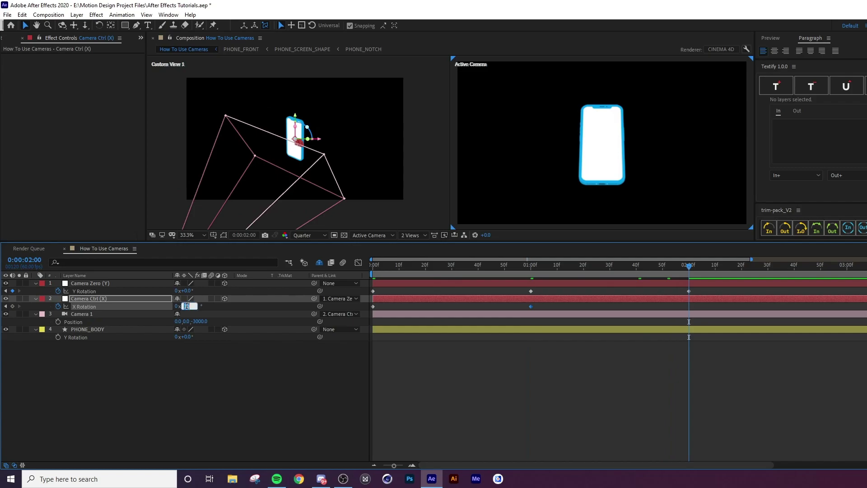
type("0")
key("Return")
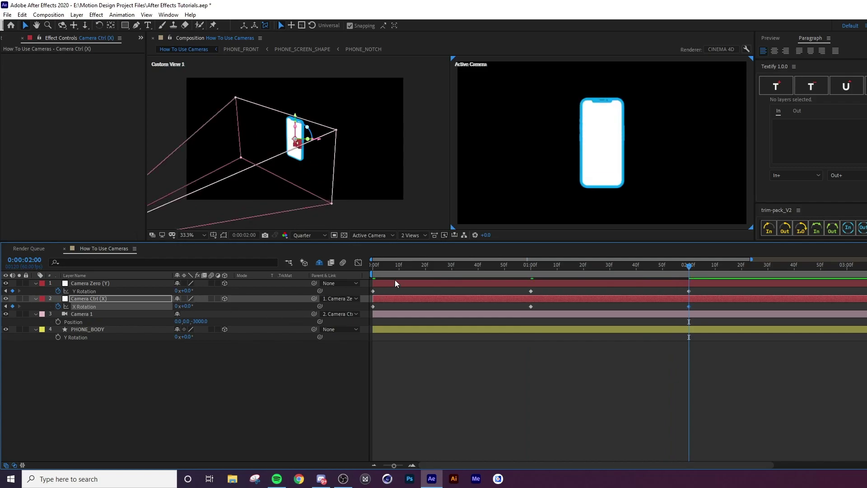
key("Home")
- Keep Camera 1's Z Position at -3000 at 0:00 and set -2000 at 1:00
left_click(86, 313)
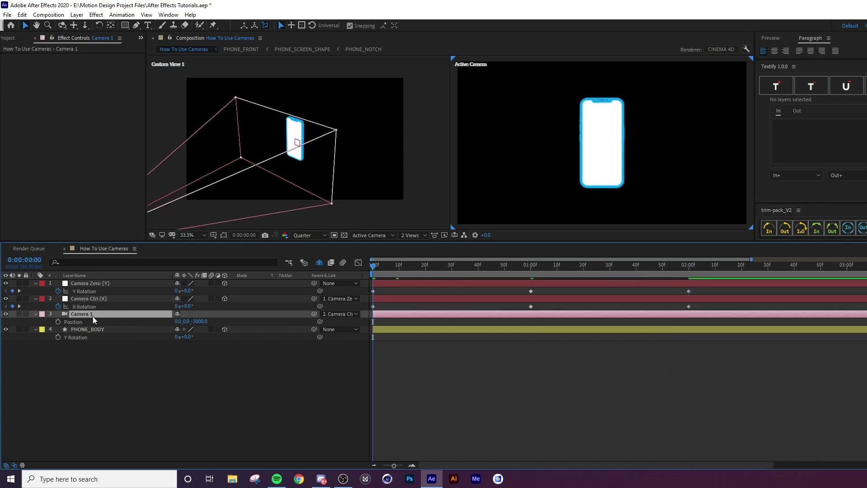
left_click_drag(201, 321, 397, 237)
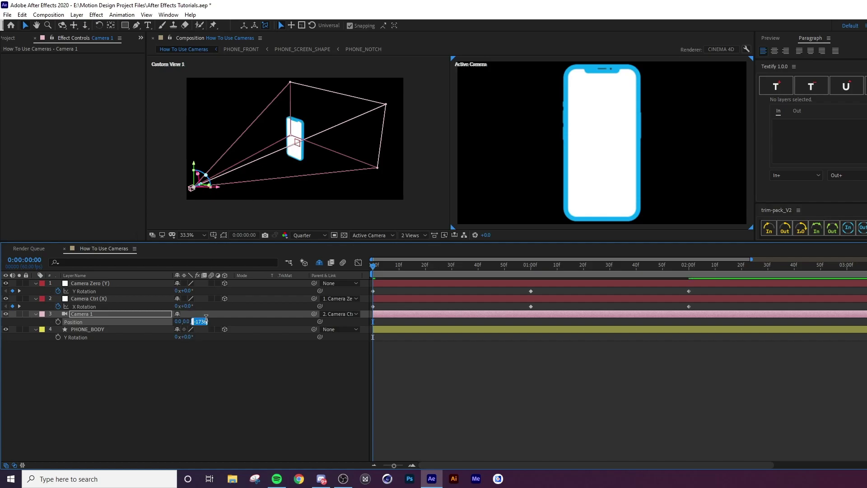
type("00")
key("Return")
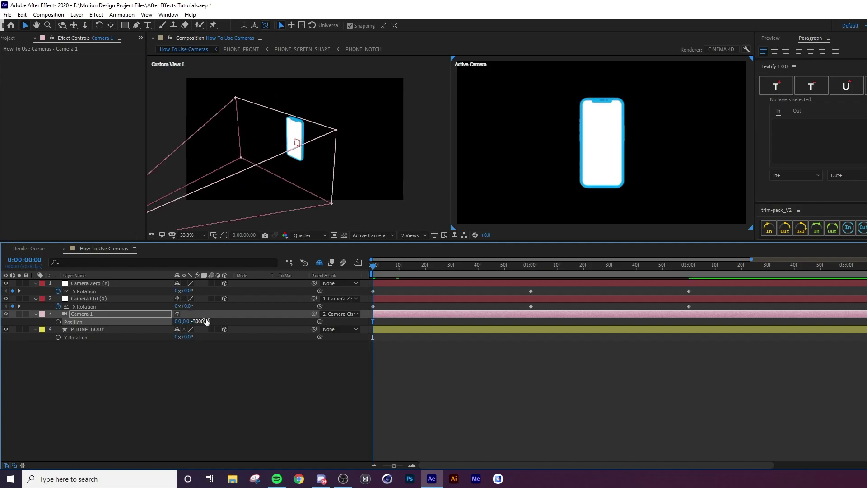
left_click(529, 274)
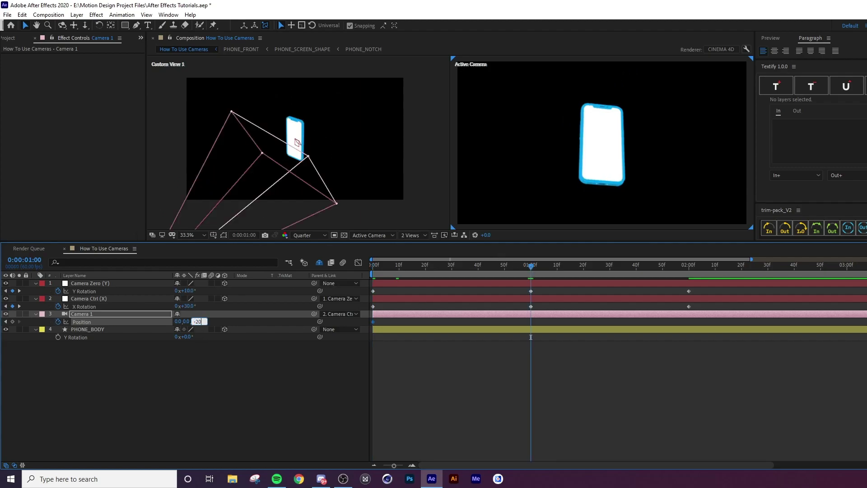
type("-2000")
key("Return")
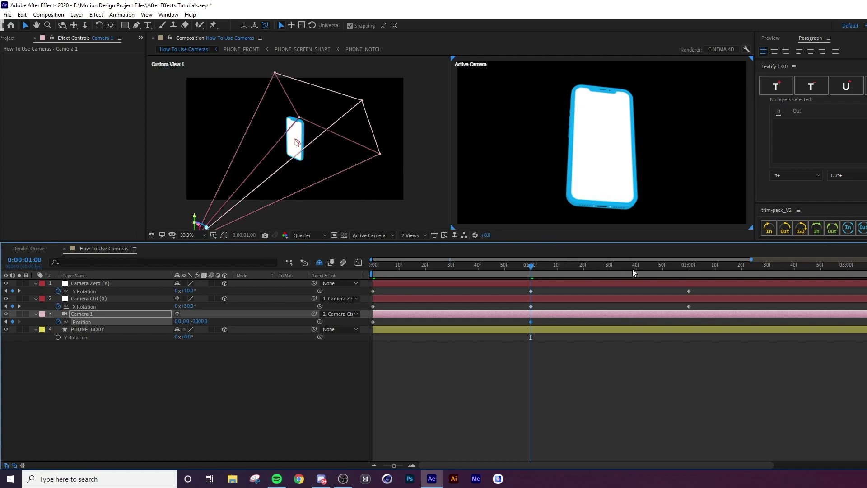
- Set Camera 1's Z Position back to -3000 at 2:00 and return to frame 0
left_click(690, 271)
left_click(197, 320)
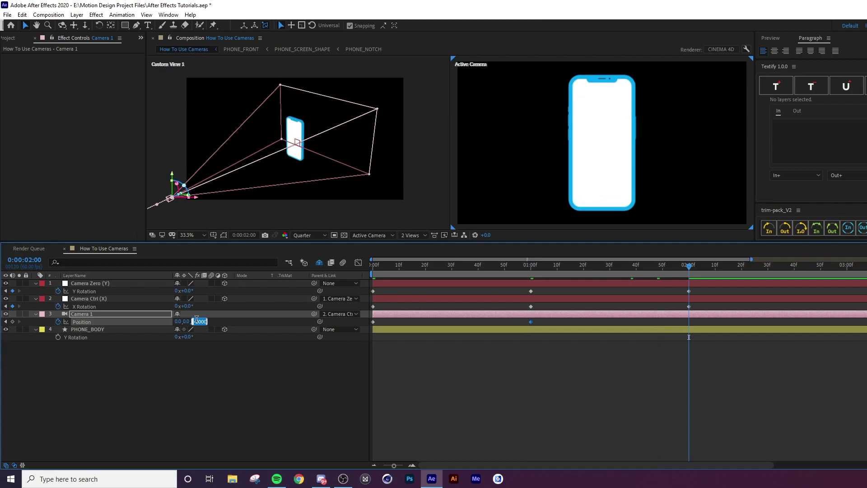
type("-3000")
key("Return")
left_click(374, 256)
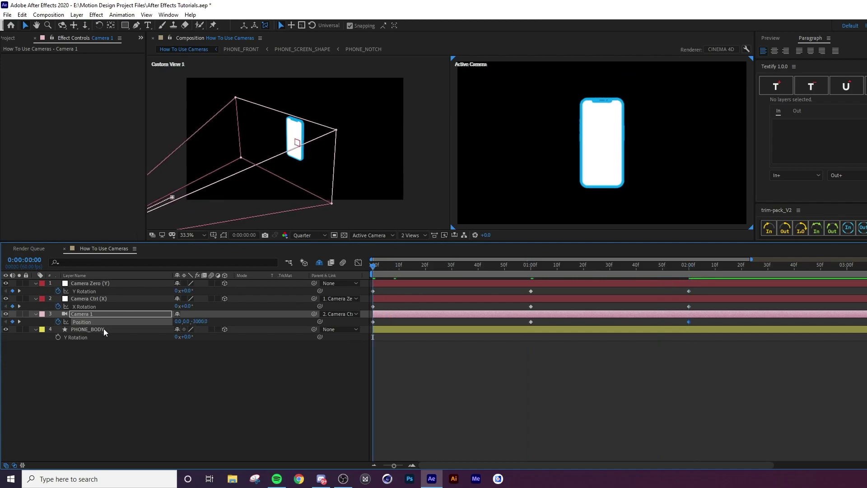
left_click(107, 330)
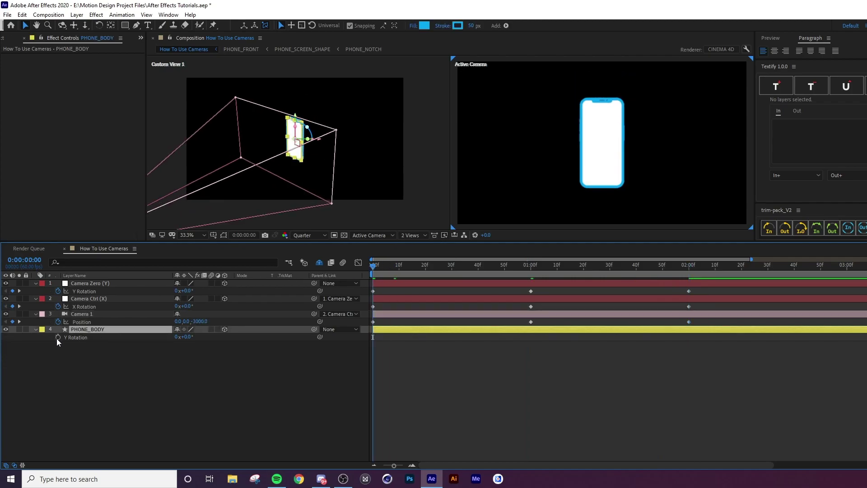
- Keyframe PHONE_BODY's Y Rotation -180°, 0° at 1 s, 180° at 2 s, then select the rig keyframes
left_click(186, 337)
key("Return")
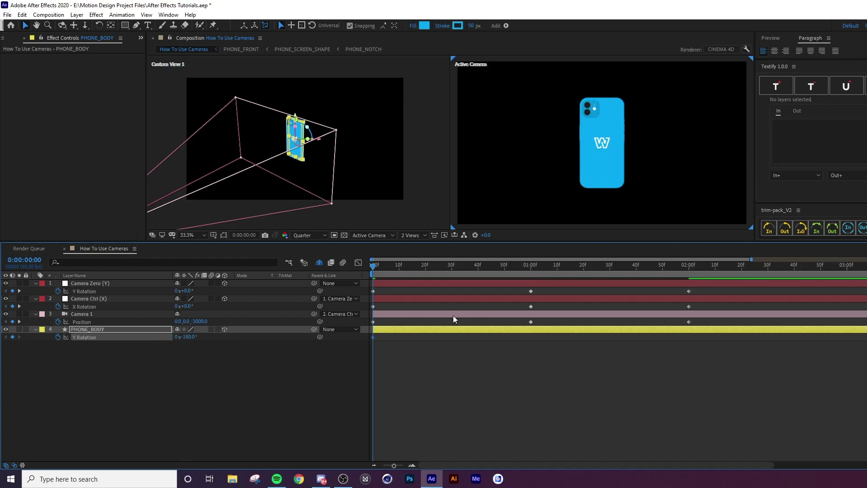
left_click_drag(527, 273, 530, 272)
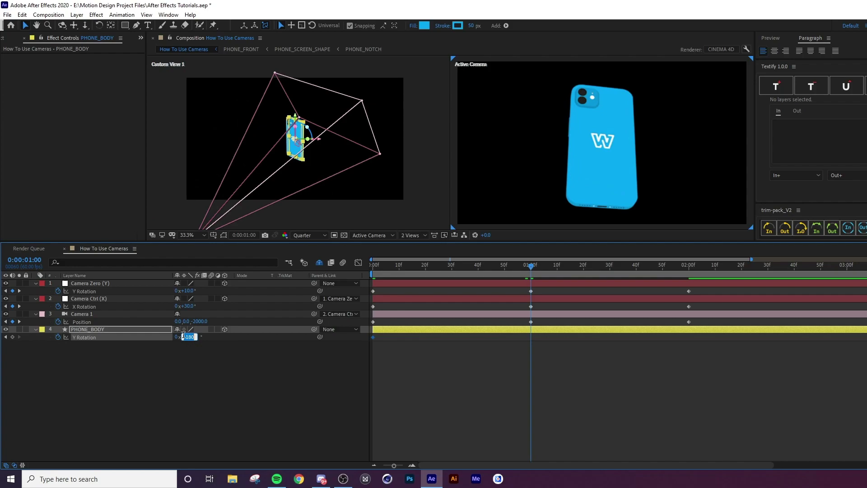
type("0")
key("Return")
left_click(689, 272)
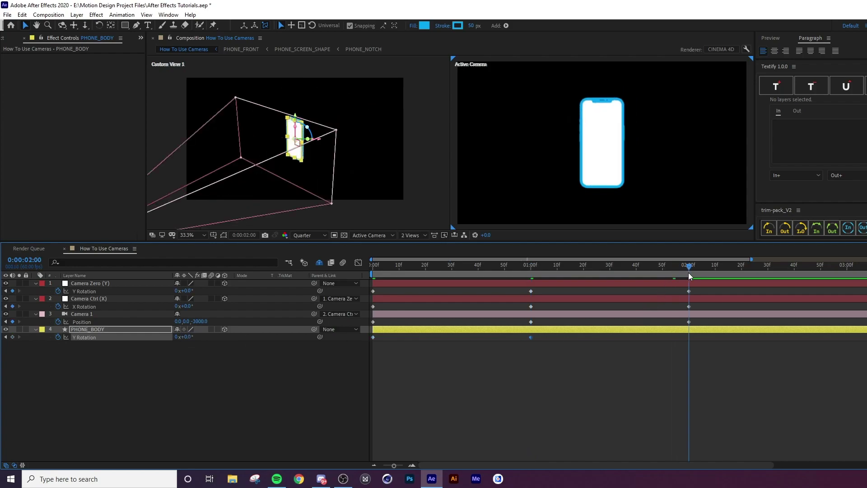
left_click(190, 337)
type("180")
key("Return")
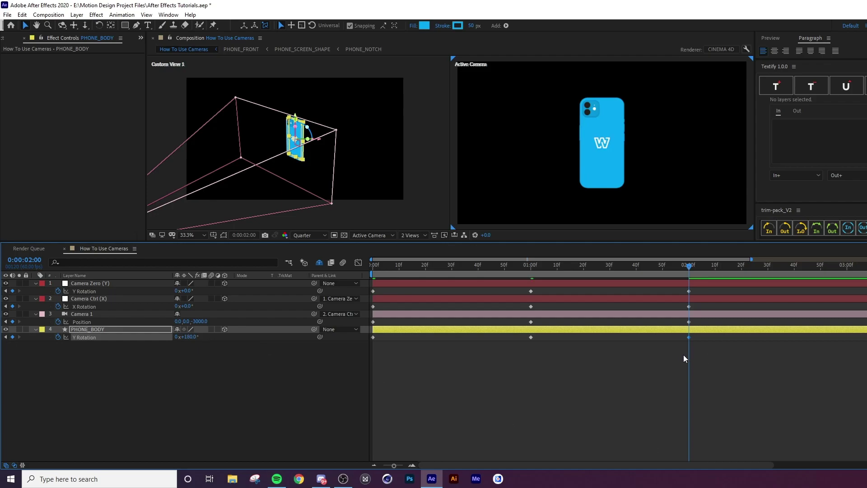
left_click_drag(700, 289, 364, 324)
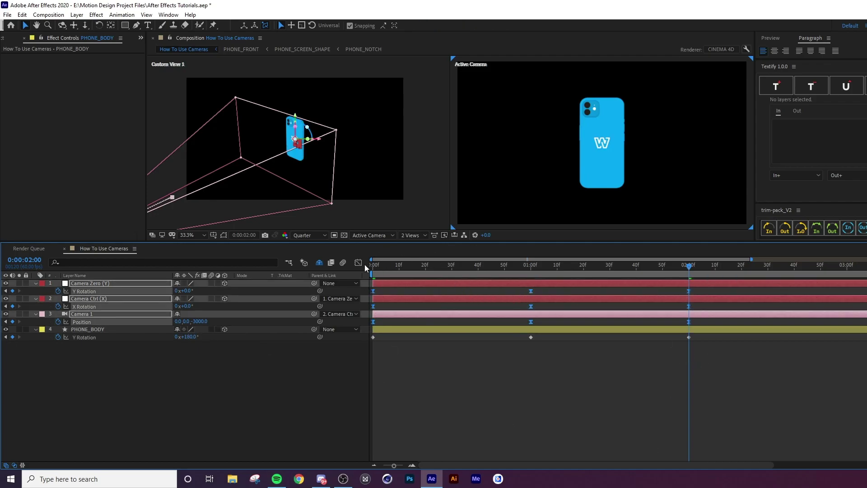
- In the Graph Editor, stretch the 1-second keyframes' in and out influence to 100%
left_click(358, 263)
left_click_drag(500, 377, 403, 416)
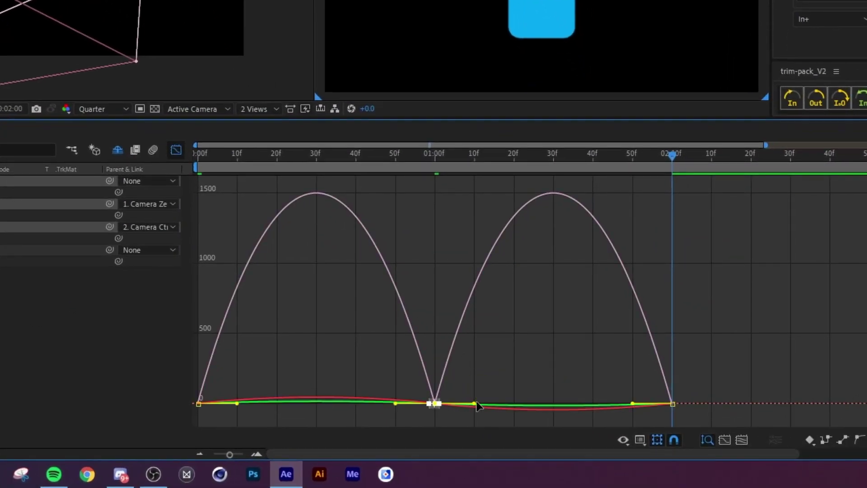
left_click_drag(475, 404, 624, 400)
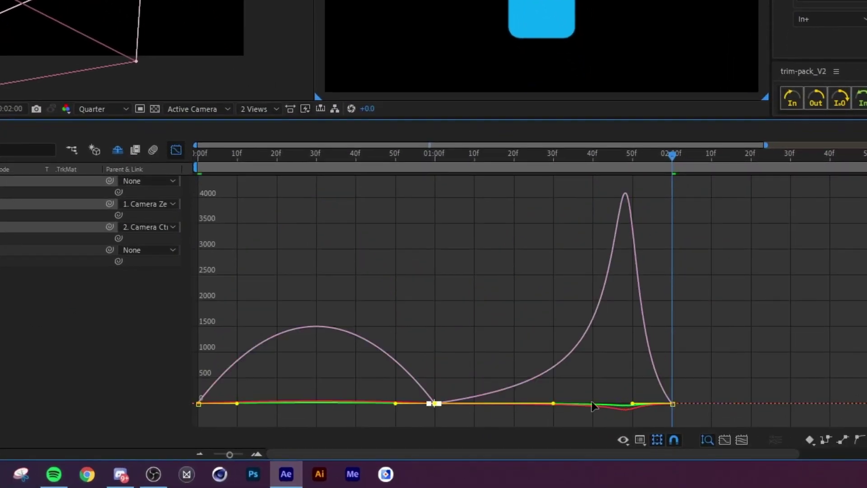
left_click_drag(397, 403, 228, 406)
- Return to the layer bars view and preview the camera animation from the start
left_click(175, 150)
left_click(199, 155)
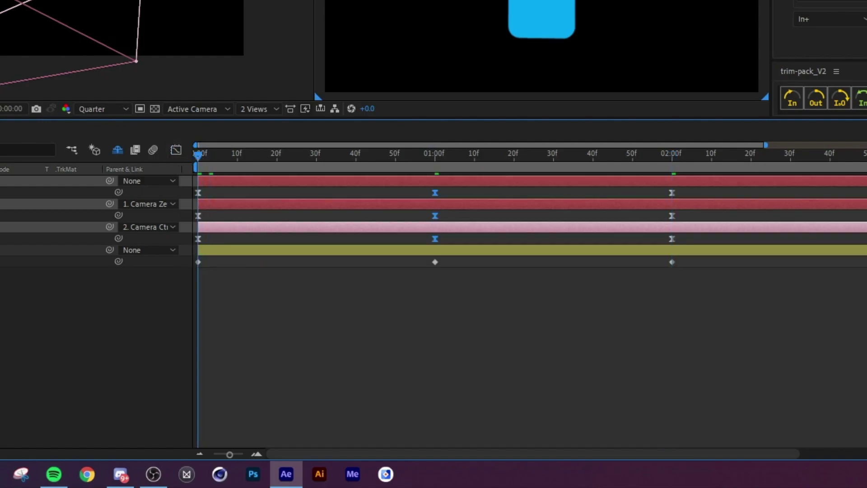
left_click(338, 307)
left_click_drag(312, 155, 139, 148)
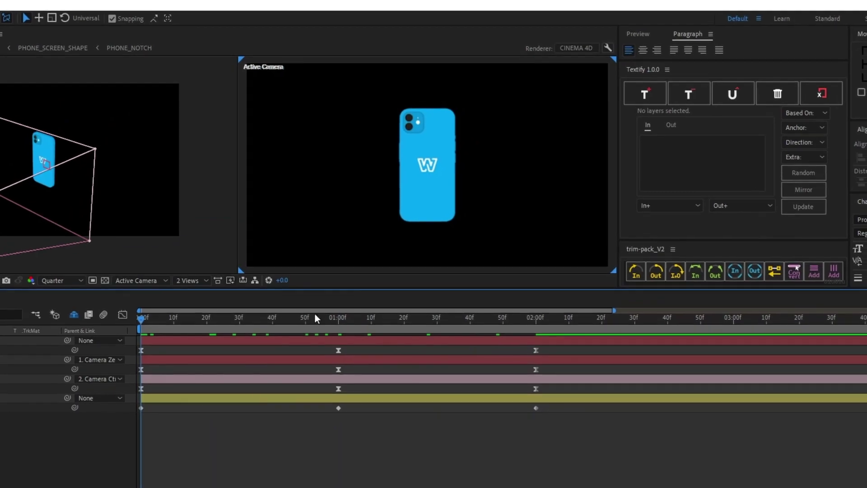
key("space")
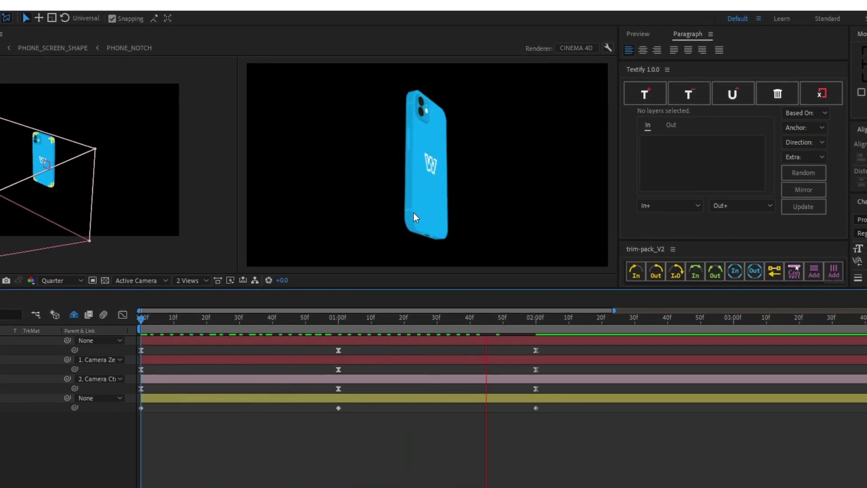
- Stretch the phone spin's middle keyframe in and out influence to 100% in the speed graph
key("space")
key("space")
key("space")
left_click_drag(562, 435, 123, 409)
left_click(123, 315)
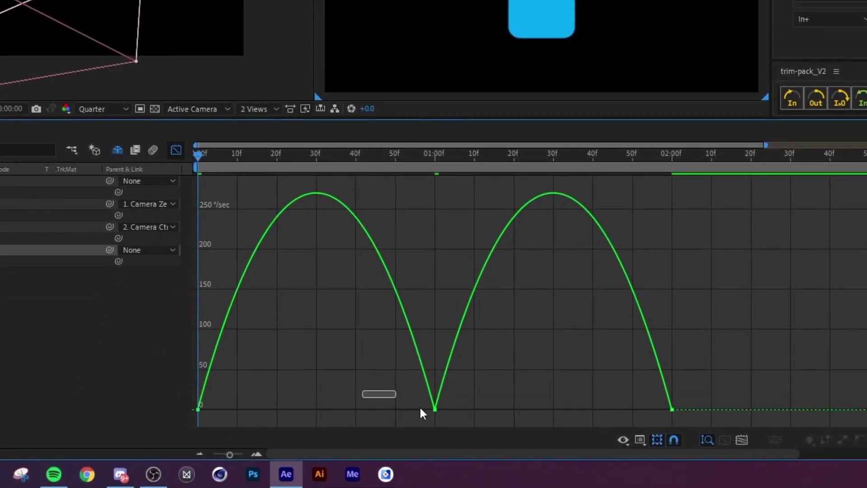
left_click_drag(474, 409, 621, 407)
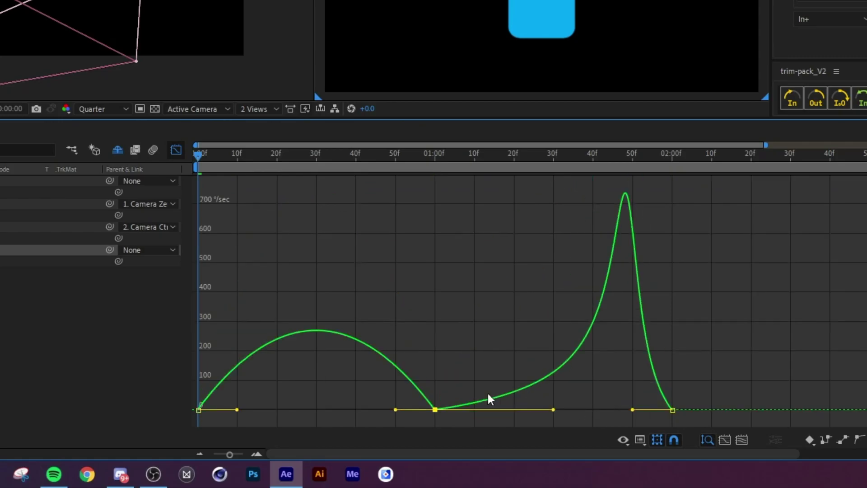
left_click_drag(468, 362, 254, 417)
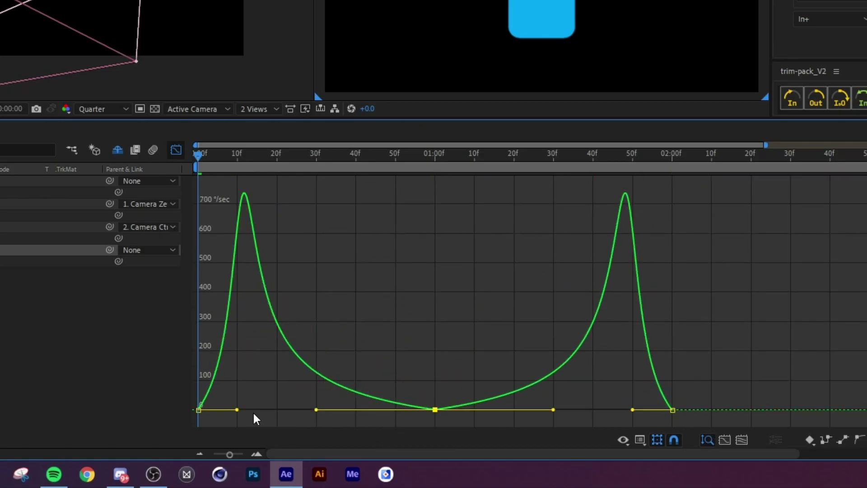
- Make the middle keyframe's velocity Continuous at 50°/sec incoming speed
double_click(435, 410)
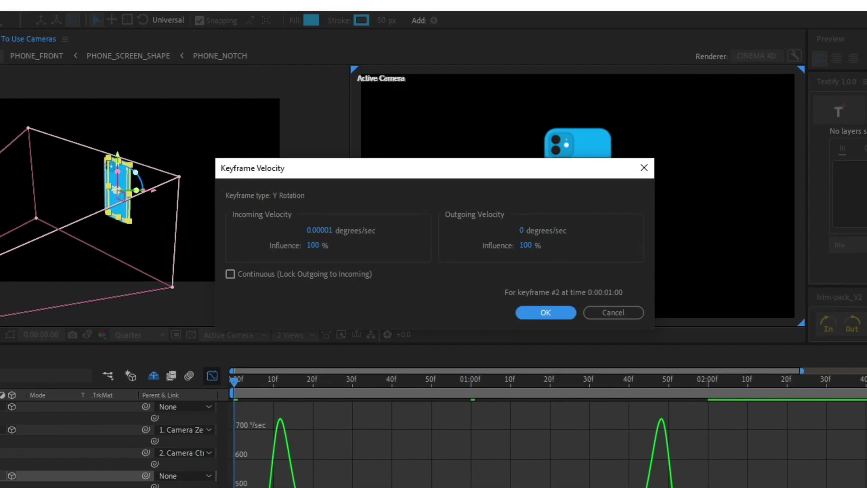
left_click(232, 274)
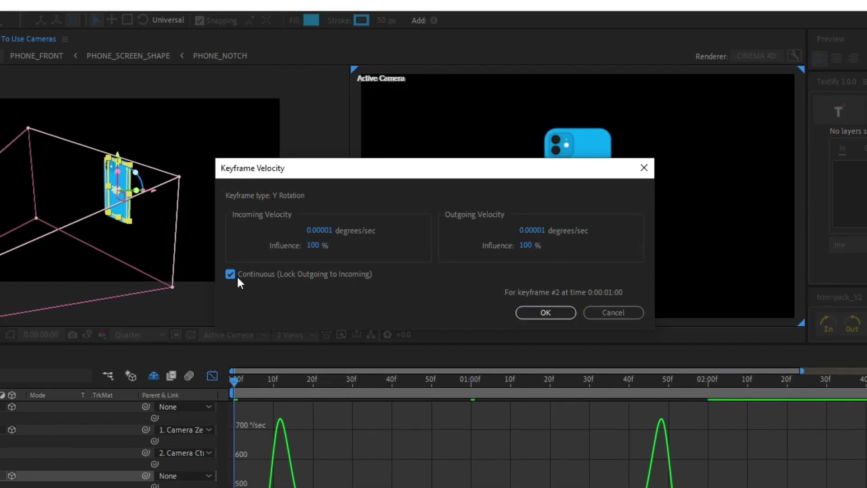
left_click(319, 232)
type("50")
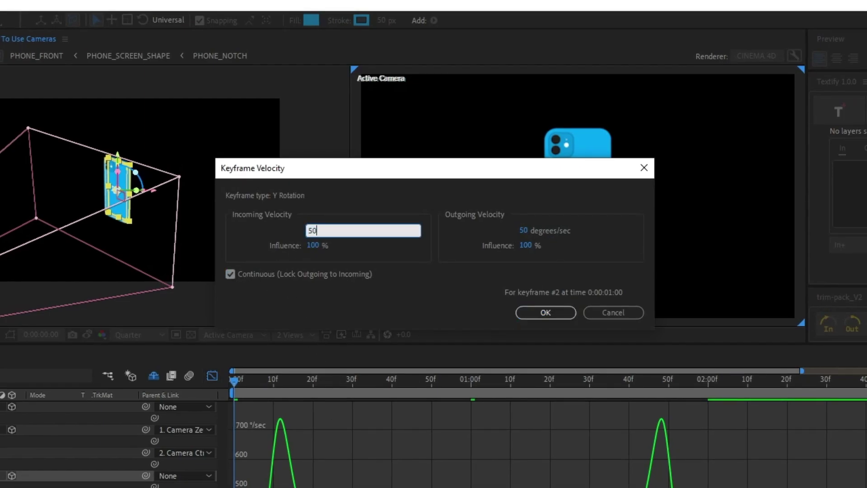
key("Return")
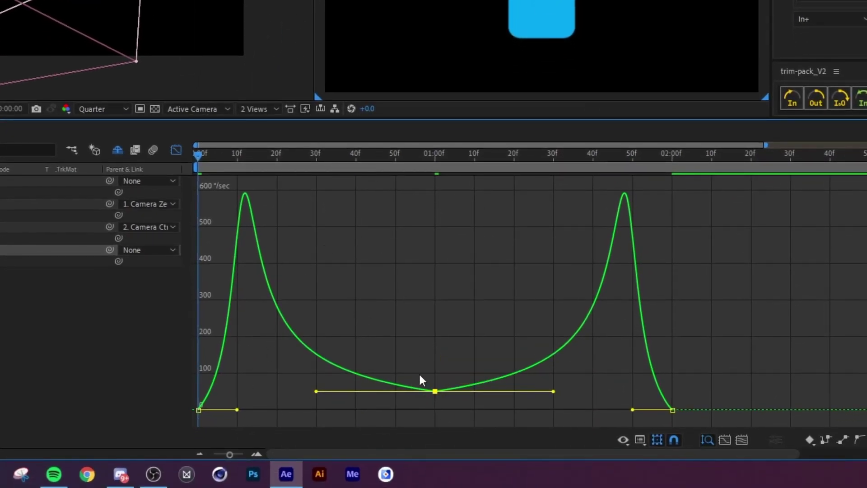
left_click(176, 150)
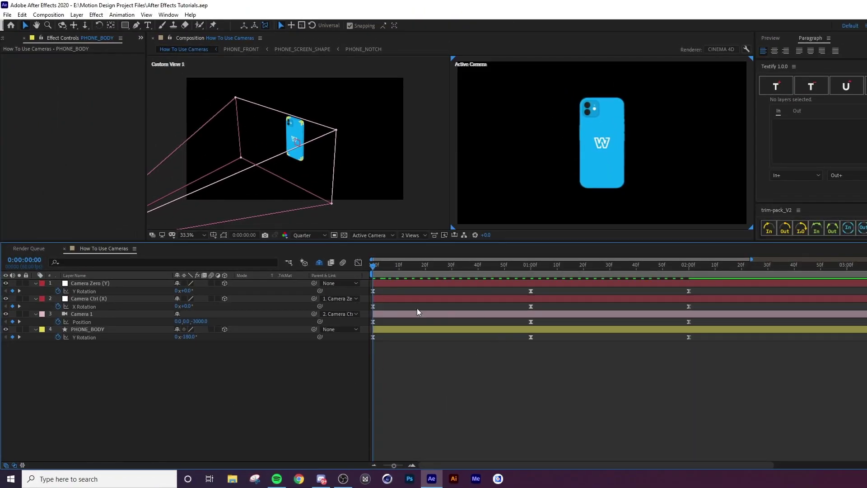
key("space")
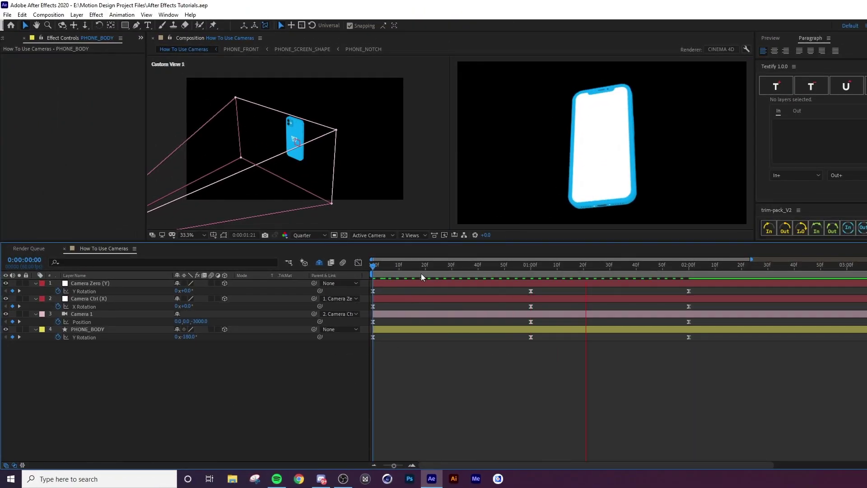
key("space")
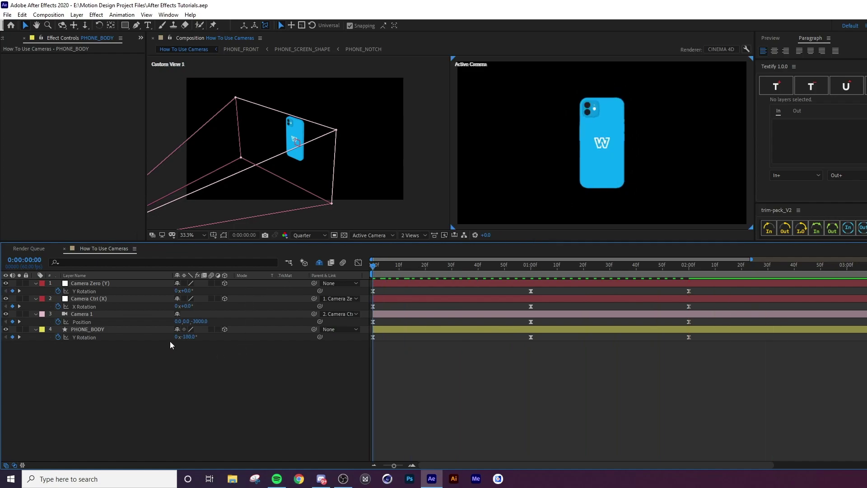
key("space")
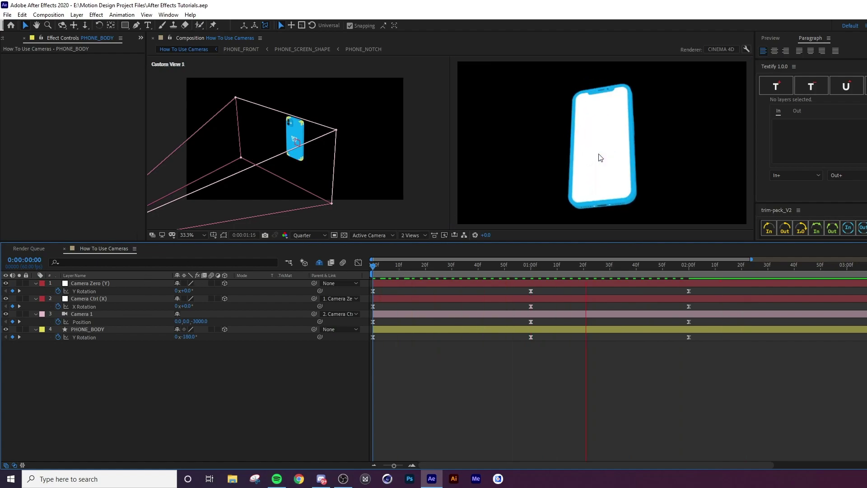
key("space")
key("minus")
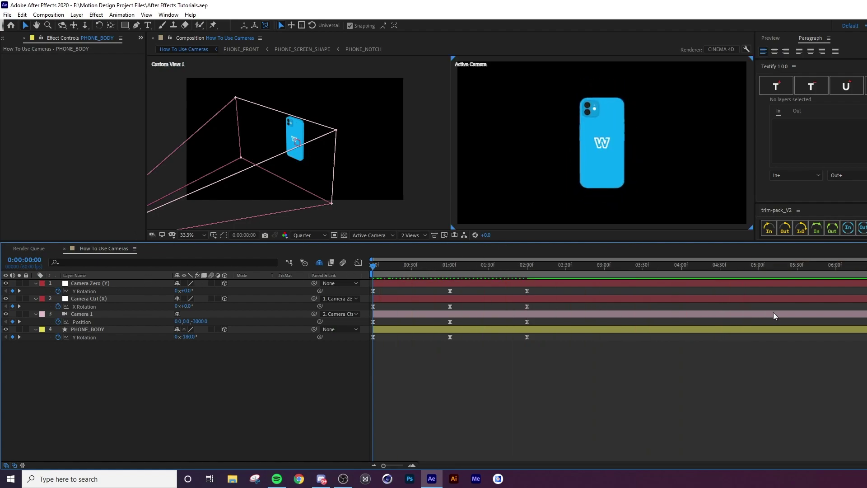
- End the work area at 2:00, preview the two-second loop and save the project
left_click_drag(866, 274, 527, 267)
scroll(525, 266, "up", 1)
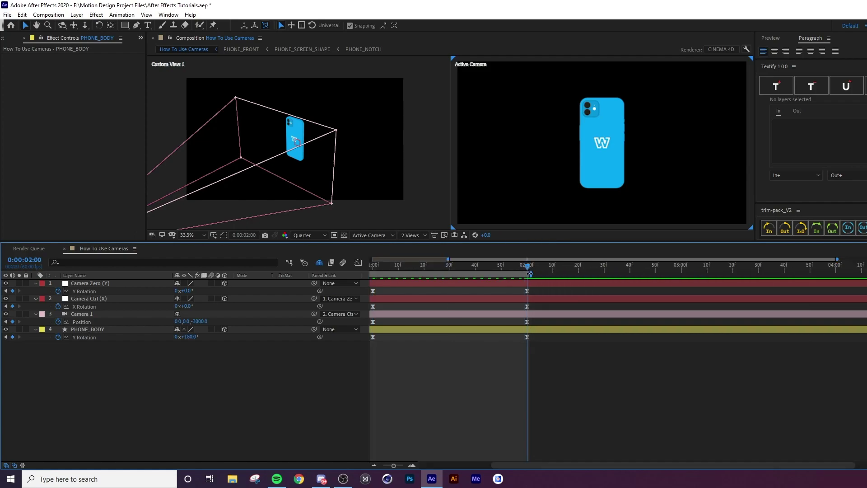
key("space")
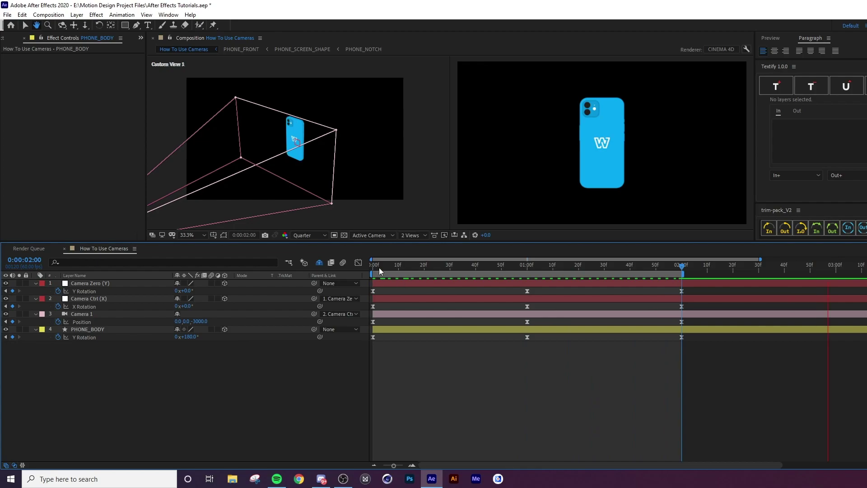
key("ctrl+s")
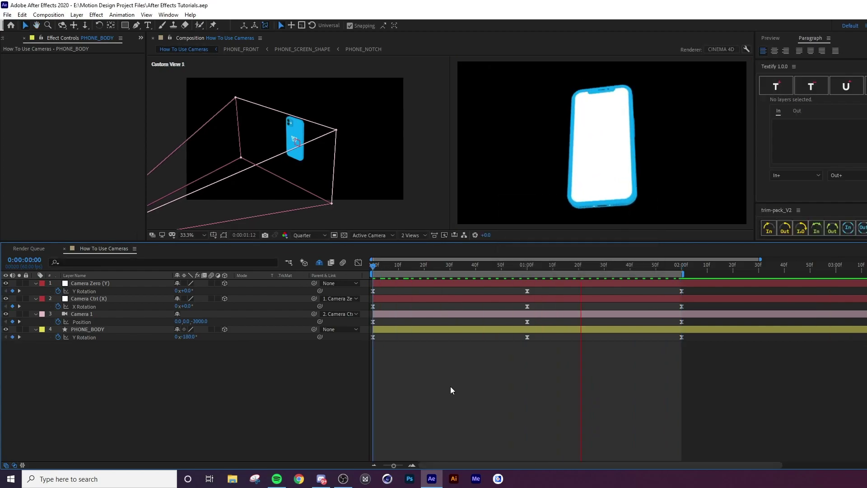